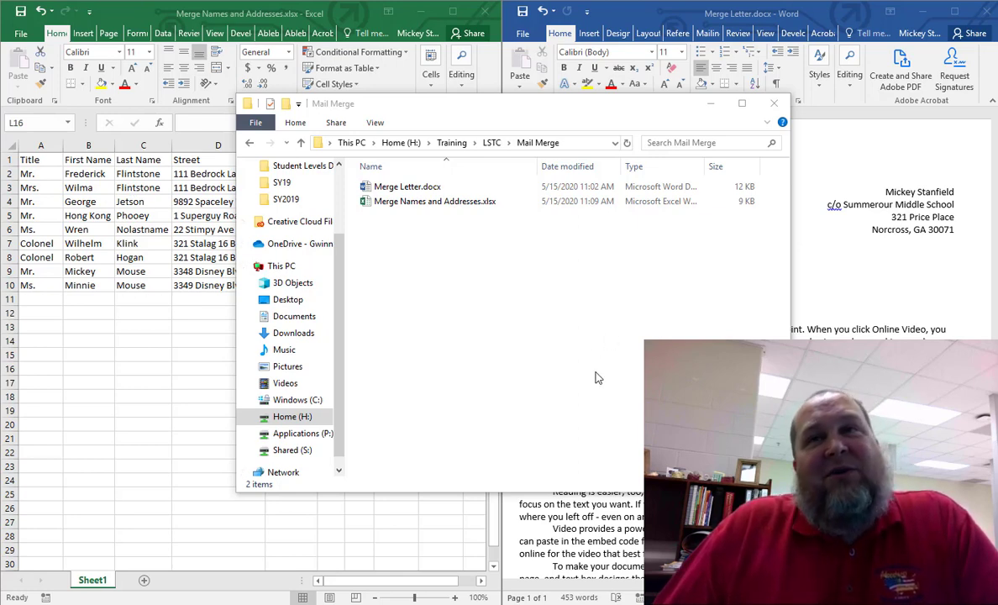
Bring the address workbook and merge letter into view, and examine the letter's body and placeholder lines
{"action": "left_click", "coordinate": [160, 316]}
{"action": "left_click", "coordinate": [903, 290]}
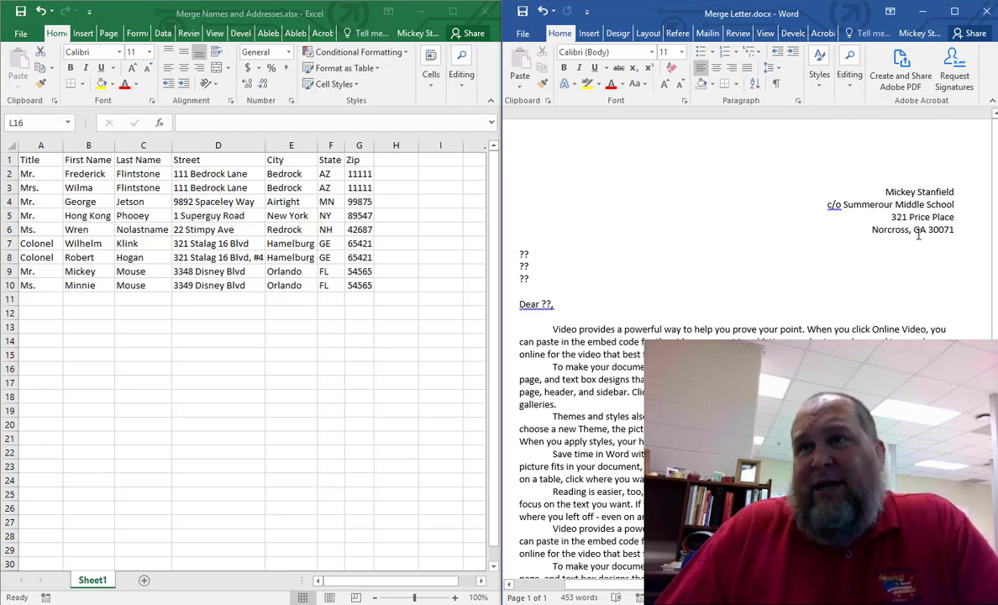
{"action": "scroll", "coordinate": [918, 234], "scroll_direction": "down", "scroll_amount": 4}
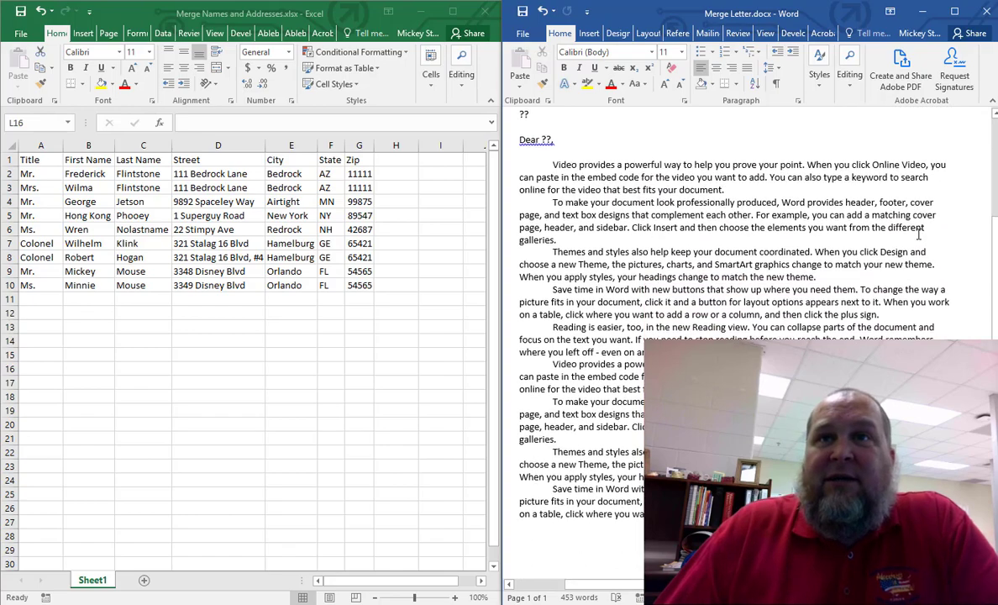
{"action": "scroll", "coordinate": [918, 235], "scroll_direction": "down", "scroll_amount": 3}
{"action": "scroll", "coordinate": [918, 234], "scroll_direction": "up", "scroll_amount": 7}
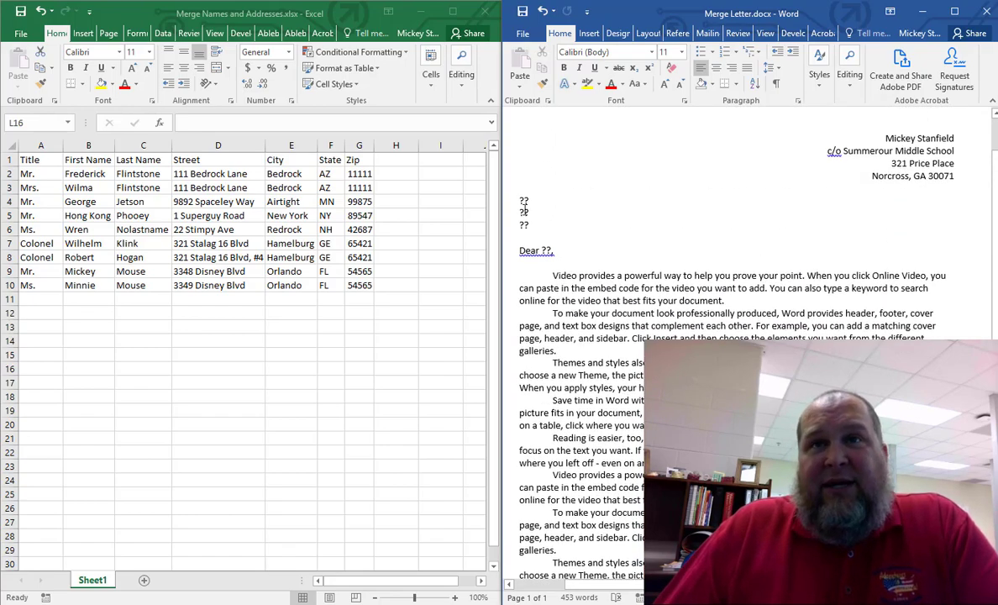
{"action": "double_click", "coordinate": [549, 251]}
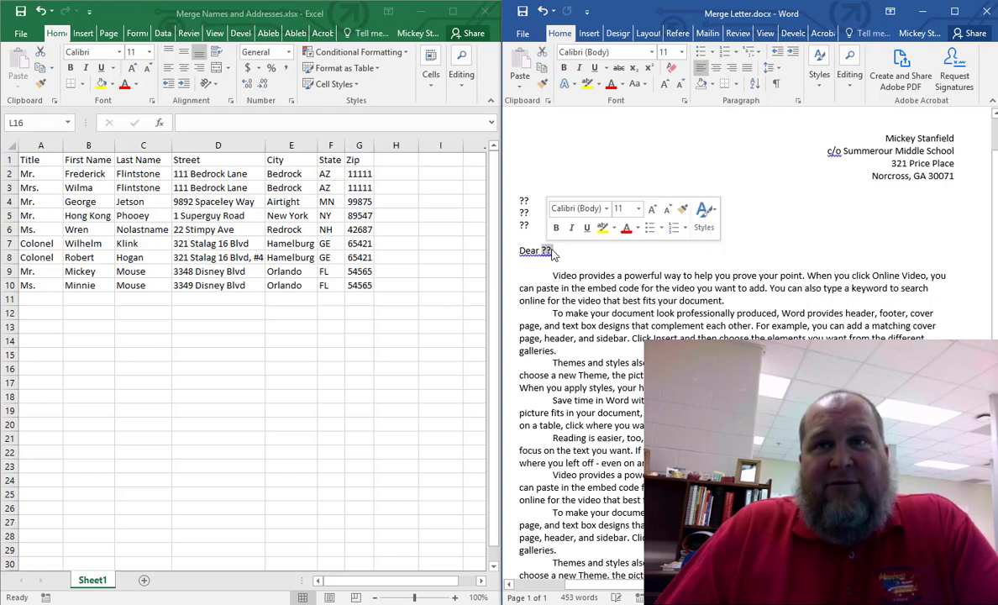
{"action": "left_click", "coordinate": [551, 251]}
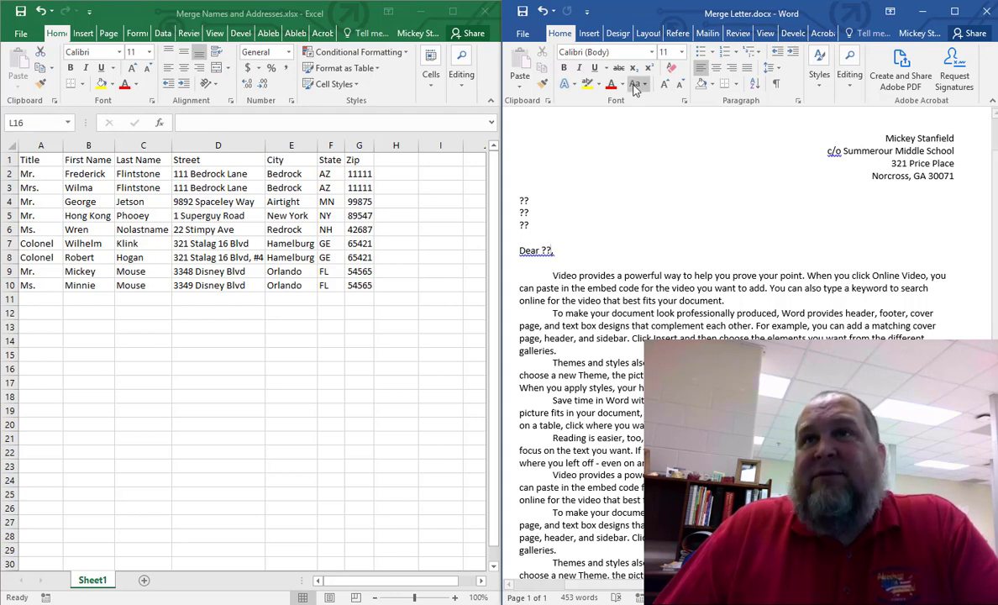
Display the mail merge tools and look over the options for creating mailings and selecting recipients
{"action": "left_click", "coordinate": [708, 34]}
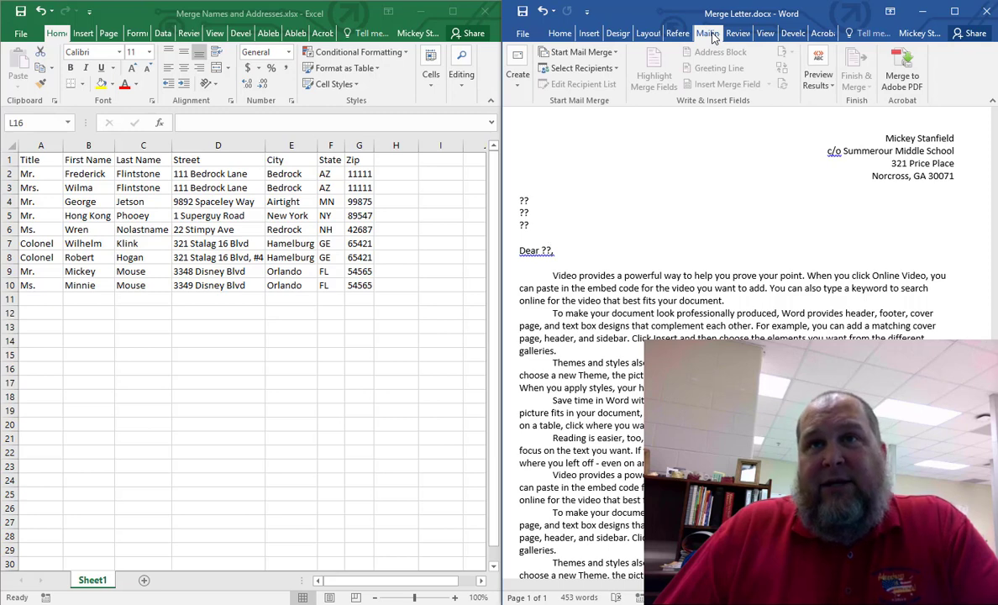
{"action": "left_click", "coordinate": [517, 91]}
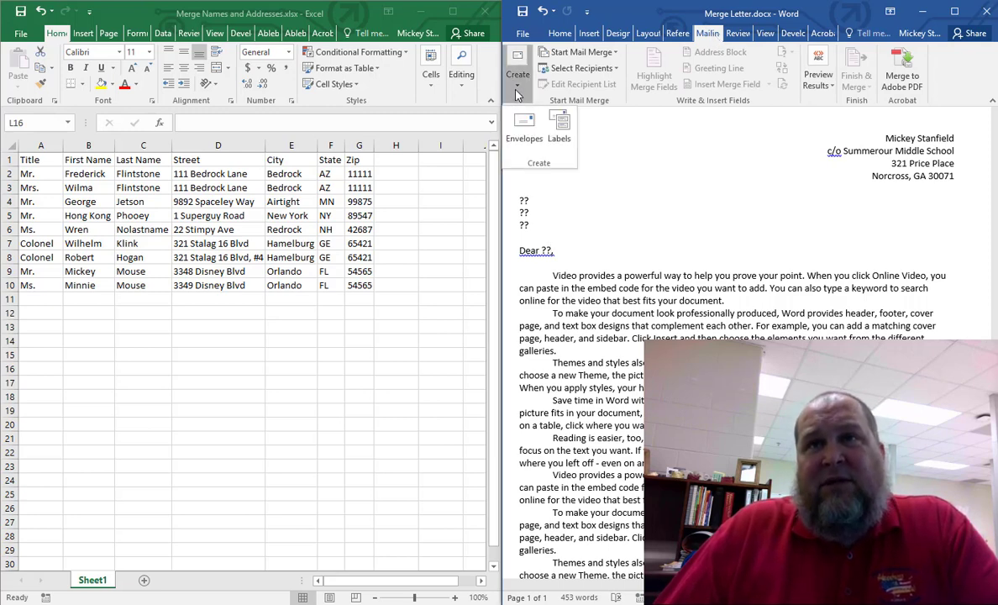
{"action": "left_click", "coordinate": [518, 92]}
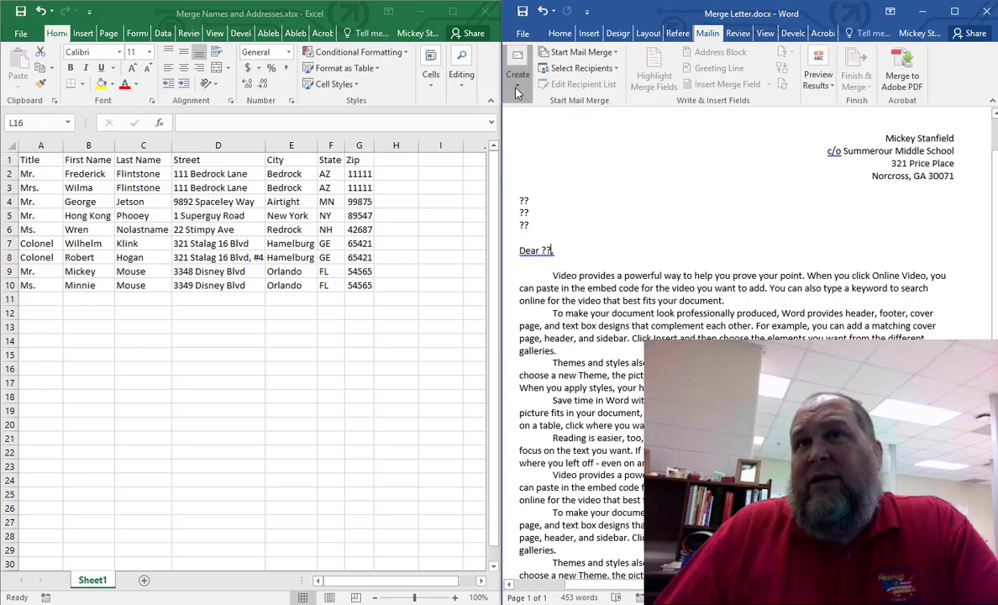
{"action": "left_click", "coordinate": [617, 71]}
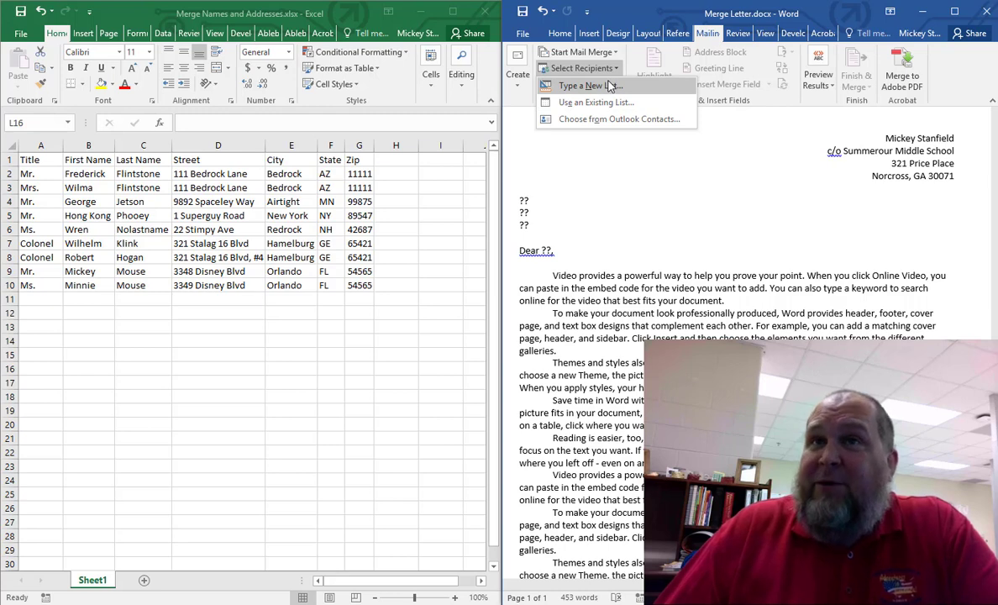
{"action": "left_click", "coordinate": [612, 154]}
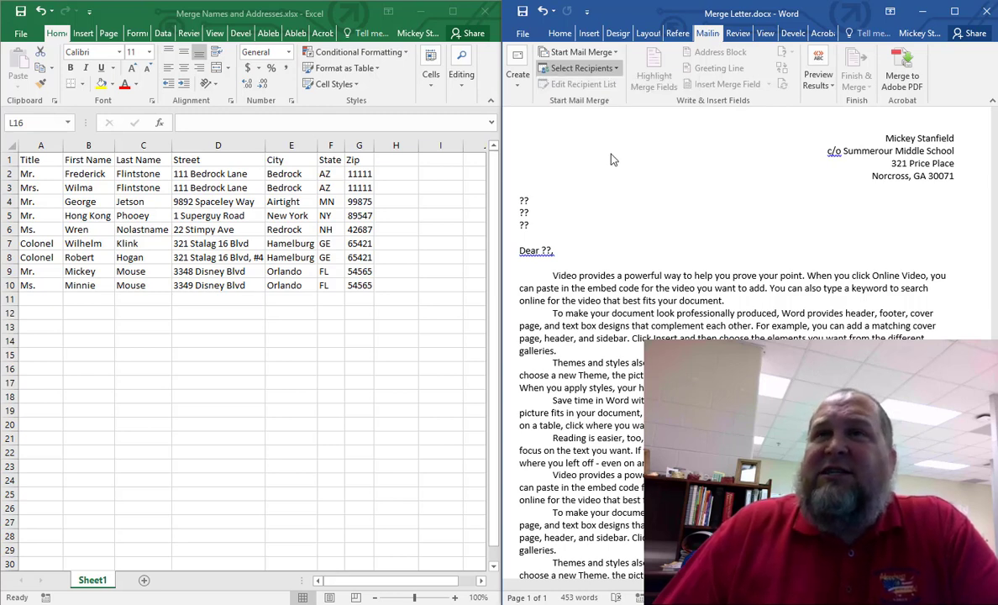
{"action": "left_click", "coordinate": [617, 75]}
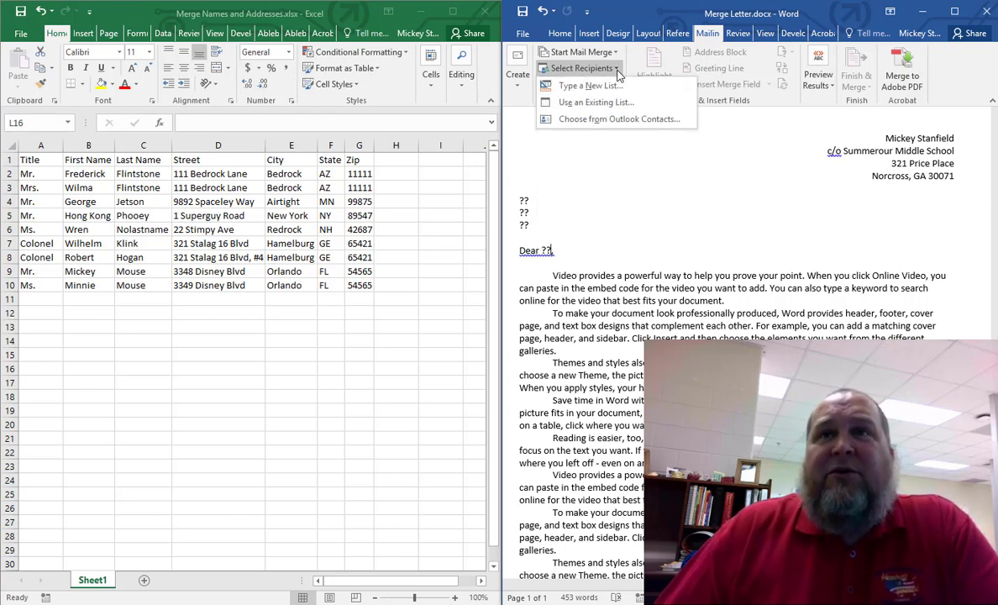
{"action": "left_click", "coordinate": [604, 87]}
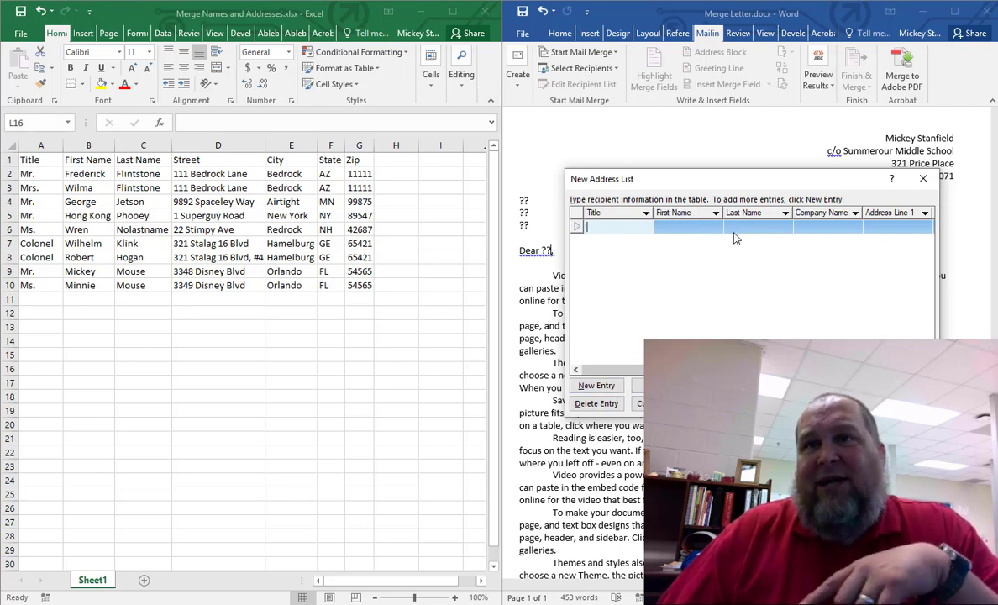
{"action": "left_click", "coordinate": [904, 403]}
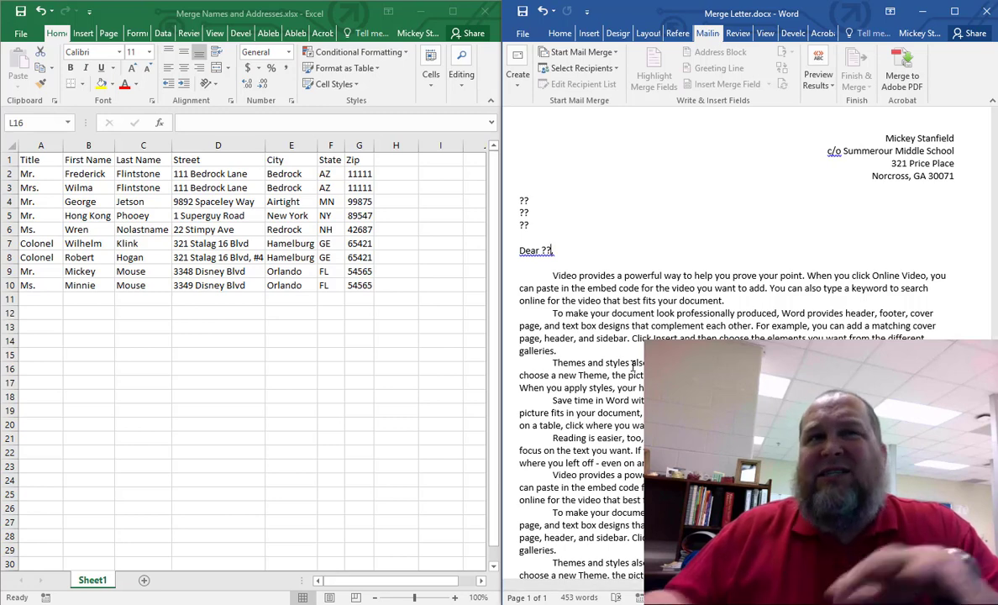
{"action": "type", "text": ","}
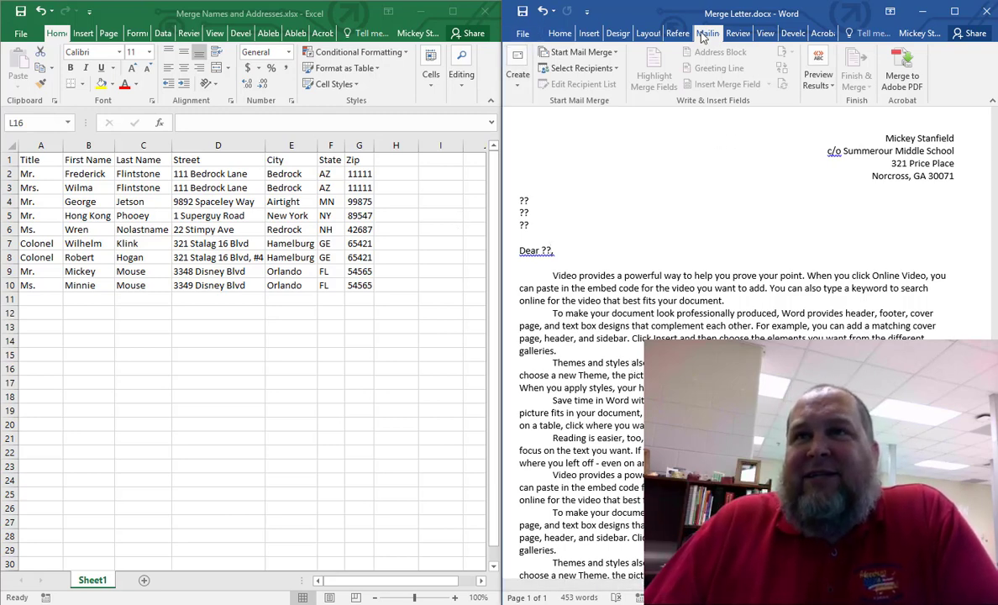
Choose to use an existing recipient list and browse to the Training > LSTC > Mail Merge folder on Home (H:)
{"action": "left_click", "coordinate": [616, 68]}
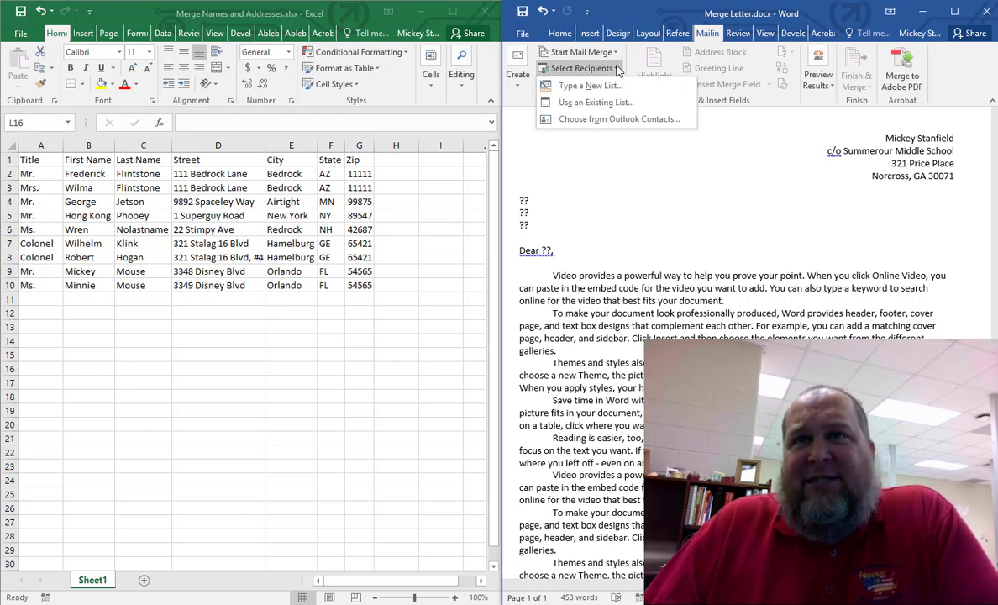
{"action": "left_click", "coordinate": [604, 102]}
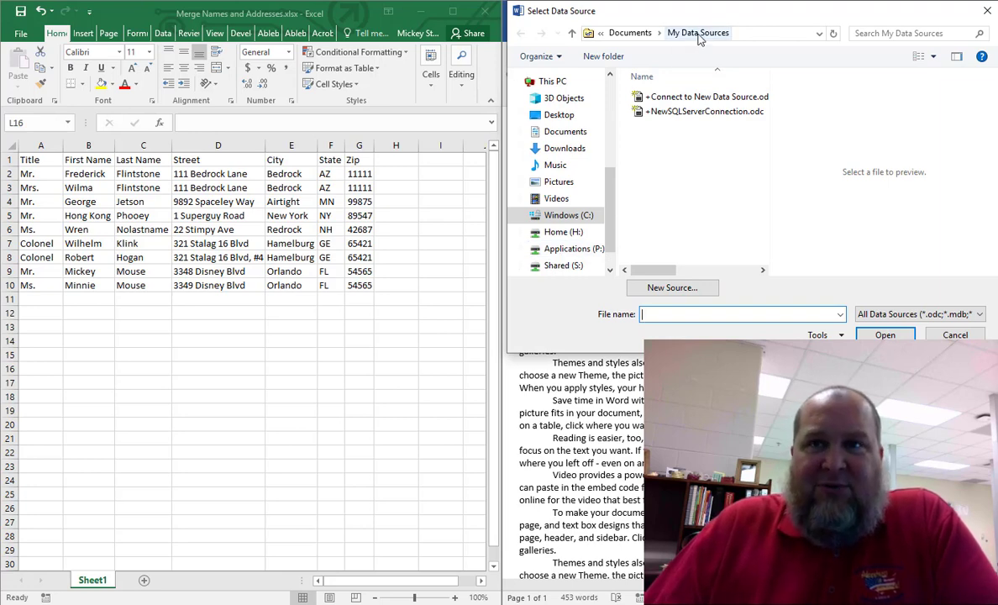
{"action": "left_click", "coordinate": [563, 232]}
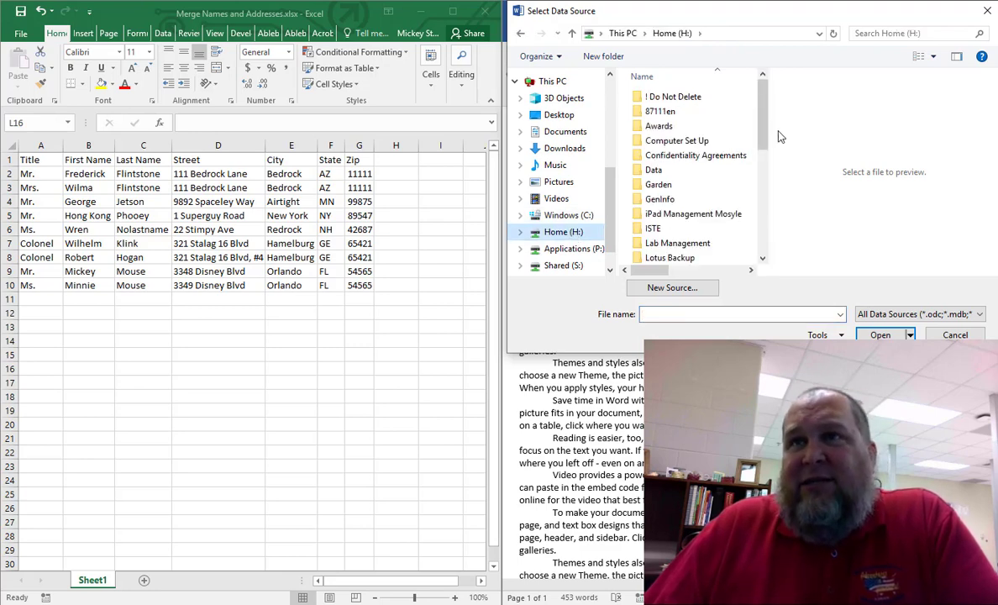
{"action": "left_click_drag", "start_coordinate": [763, 105], "coordinate": [760, 240]}
{"action": "double_click", "coordinate": [664, 186]}
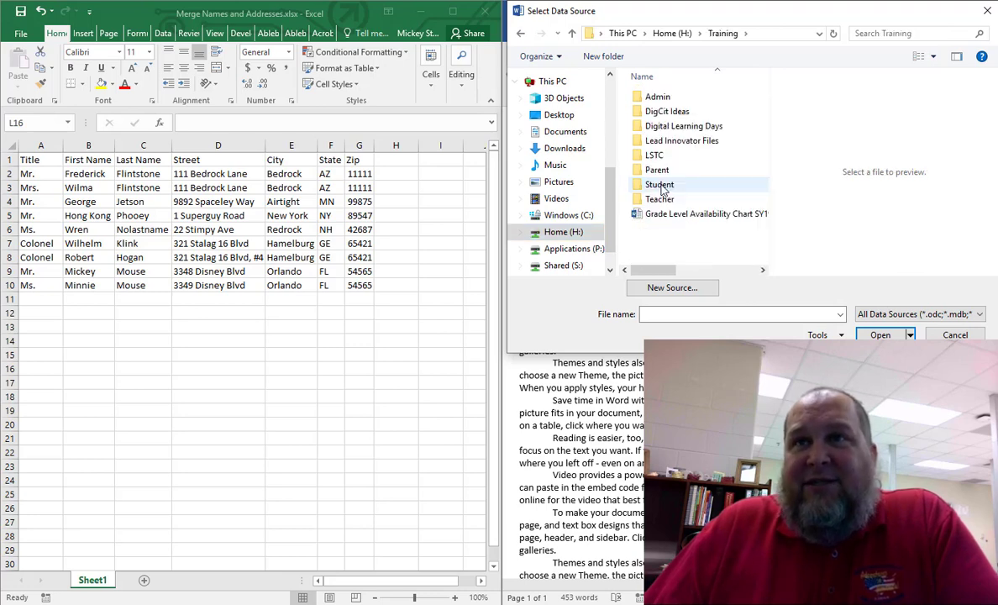
{"action": "double_click", "coordinate": [654, 154]}
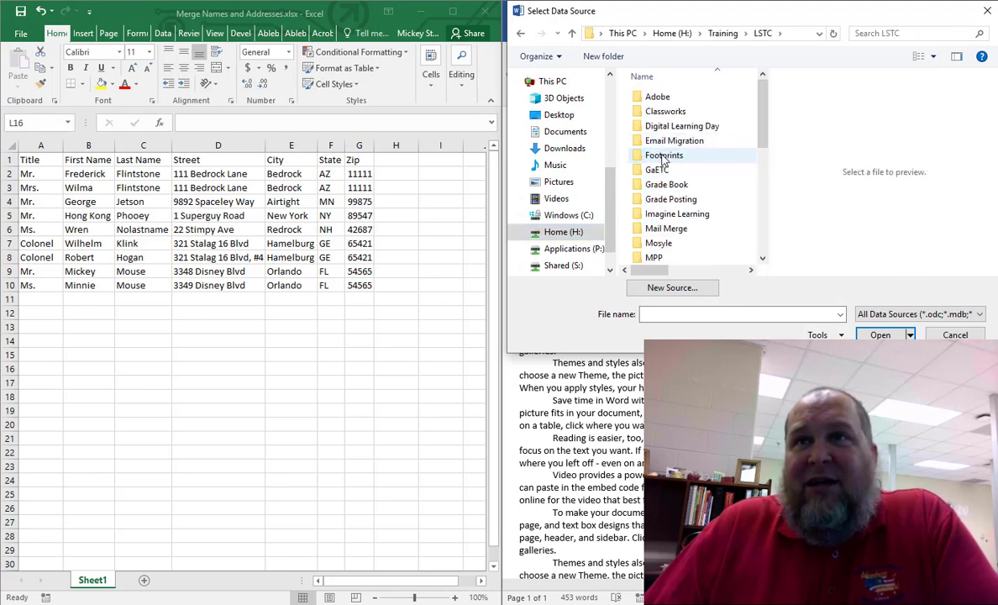
{"action": "double_click", "coordinate": [667, 227]}
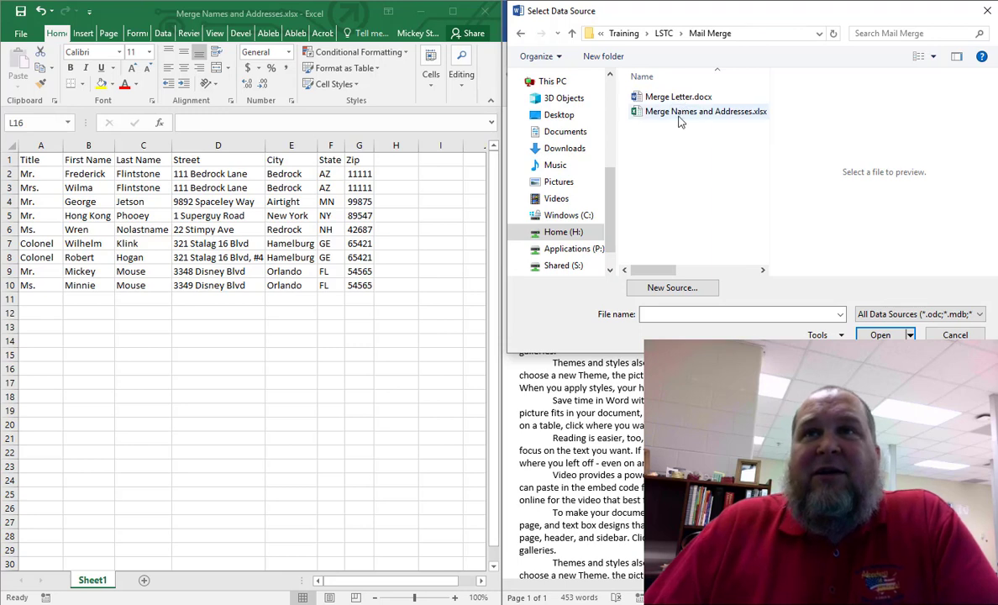
Load Merge Names and Addresses.xlsx as the recipient list, using the Sheet1$ table with its first row as headers
{"action": "left_click", "coordinate": [679, 117]}
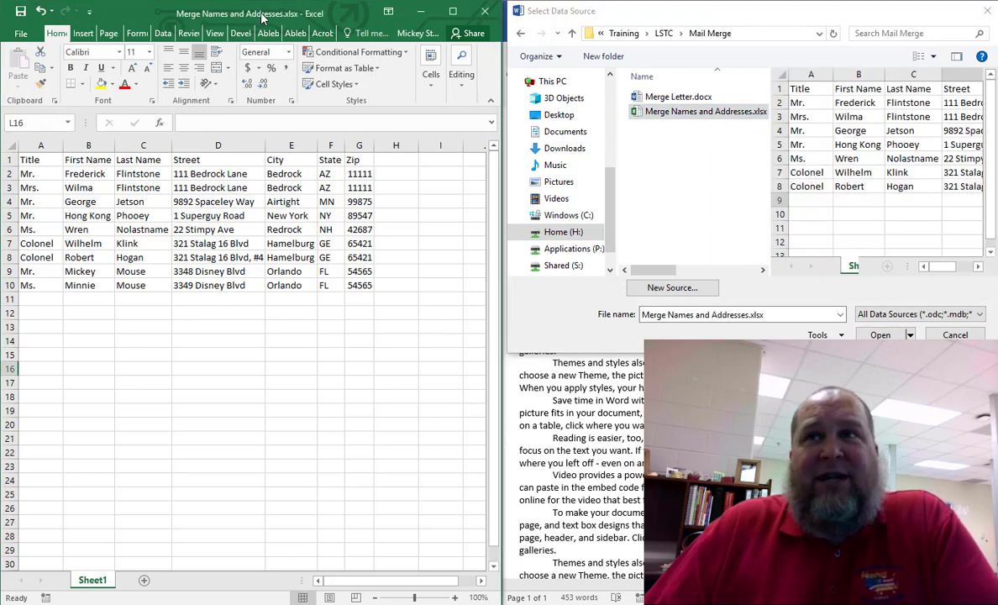
{"action": "left_click", "coordinate": [684, 118]}
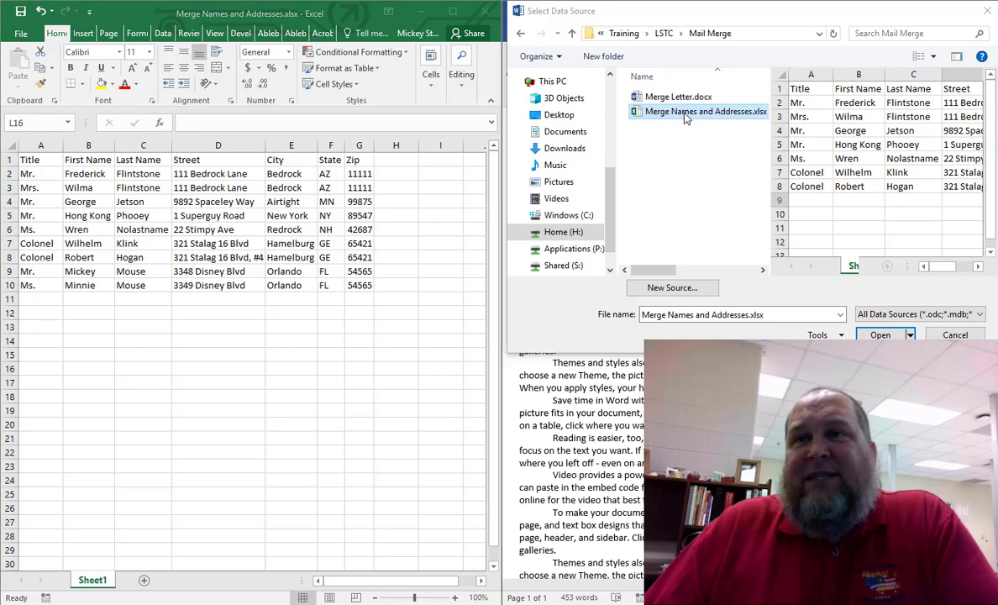
{"action": "left_click", "coordinate": [879, 335]}
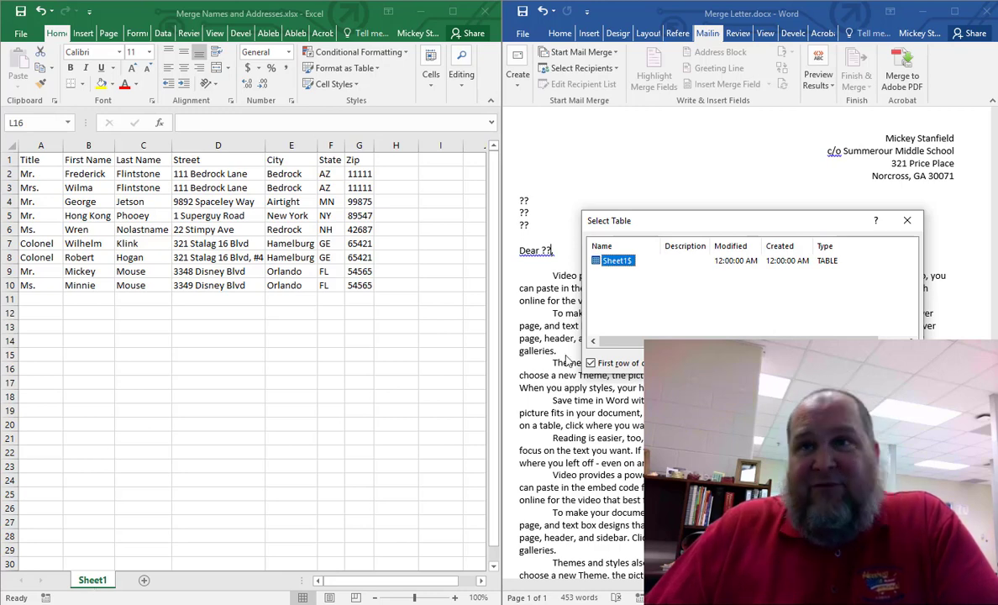
{"action": "key", "text": "Return"}
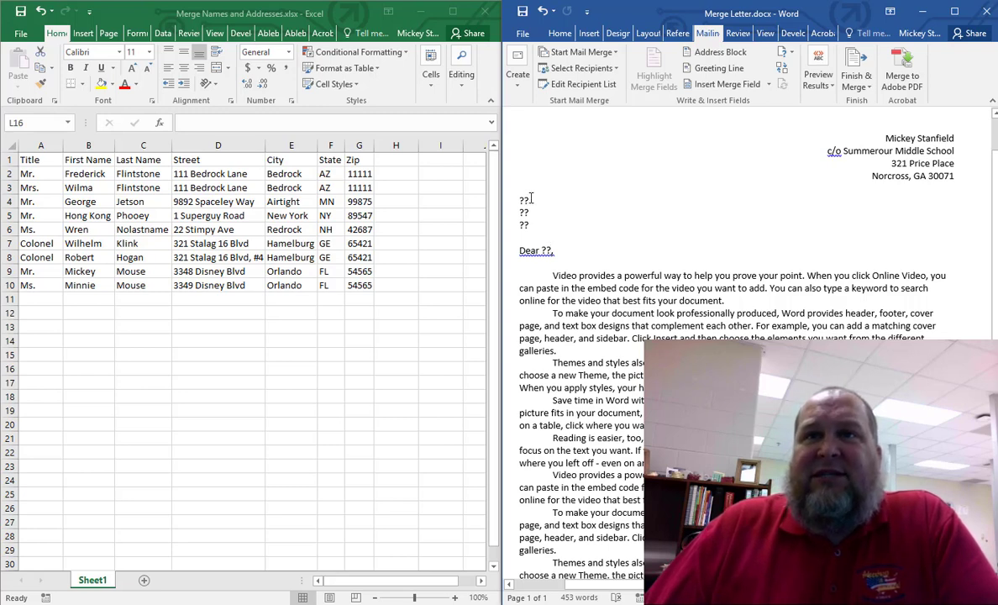
Maximize the letter window and replace the upper address placeholders with the Title, First_Name and Last_Name merge fields, separated by spaces
{"action": "left_click_drag", "start_coordinate": [530, 198], "coordinate": [517, 194]}
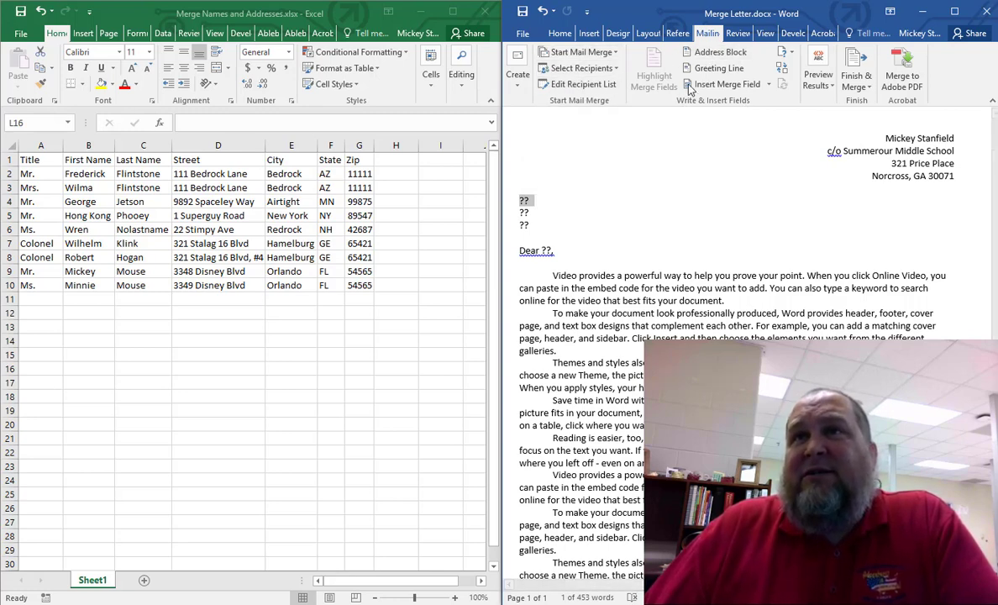
{"action": "left_click", "coordinate": [954, 11]}
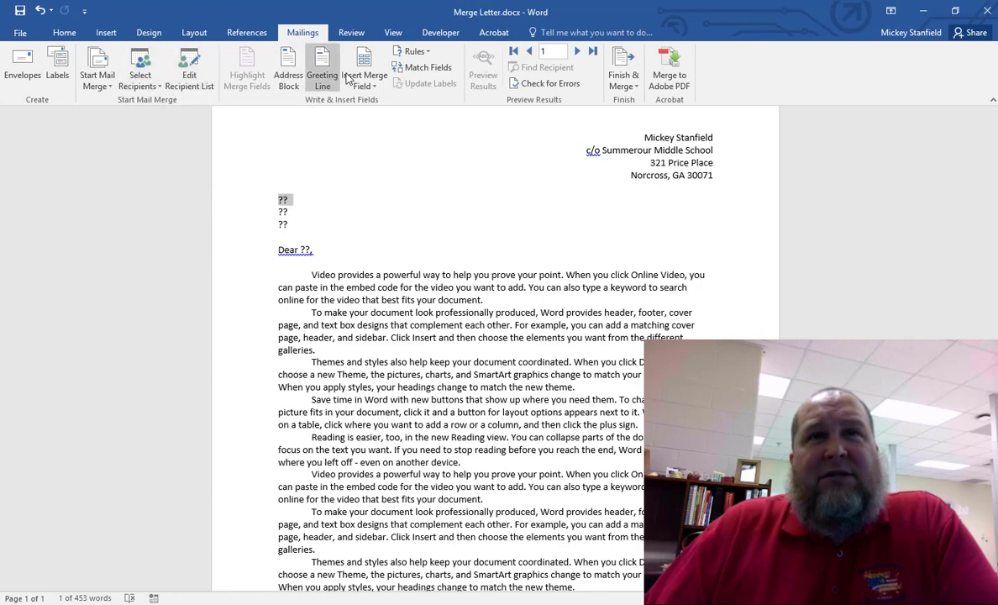
{"action": "left_click", "coordinate": [376, 85]}
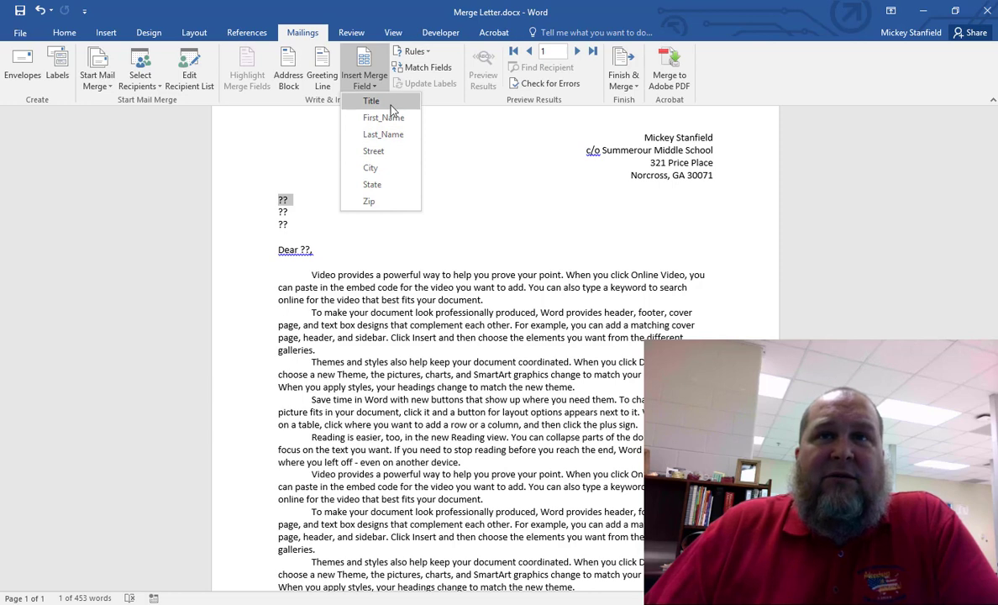
{"action": "left_click", "coordinate": [365, 99]}
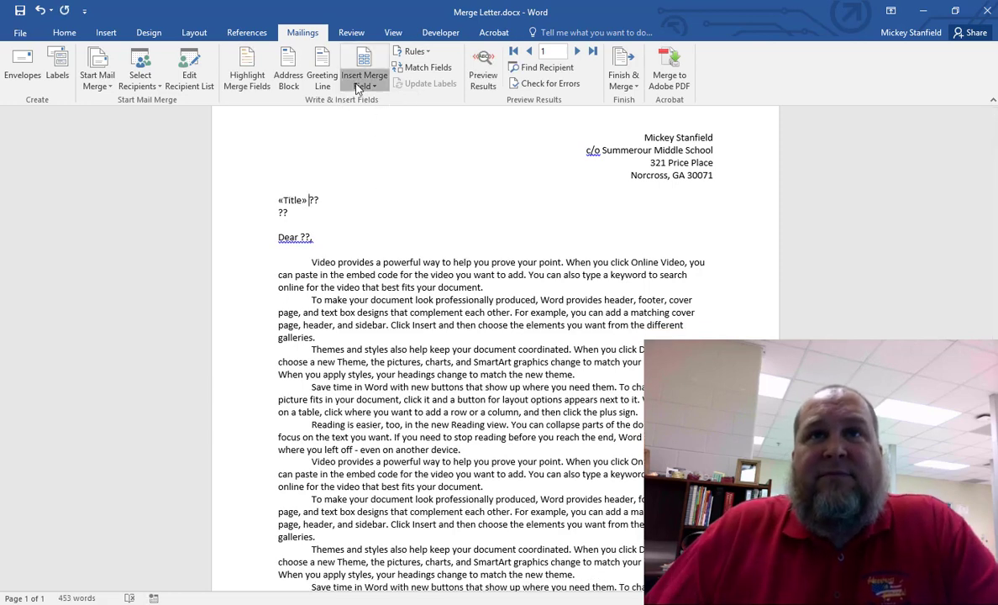
{"action": "left_click", "coordinate": [365, 84]}
{"action": "left_click", "coordinate": [369, 118]}
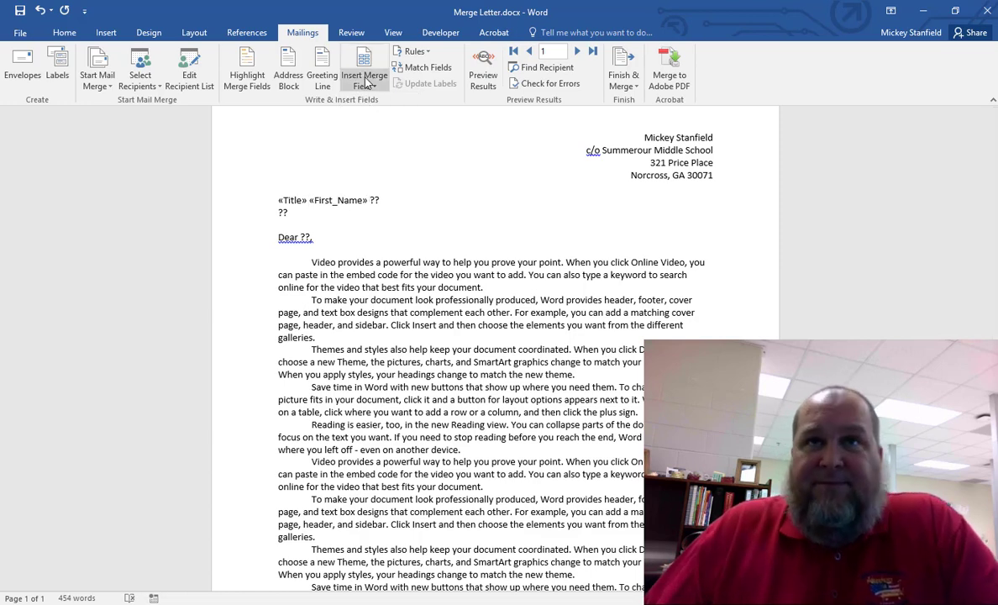
{"action": "left_click", "coordinate": [346, 80]}
{"action": "left_click", "coordinate": [371, 136]}
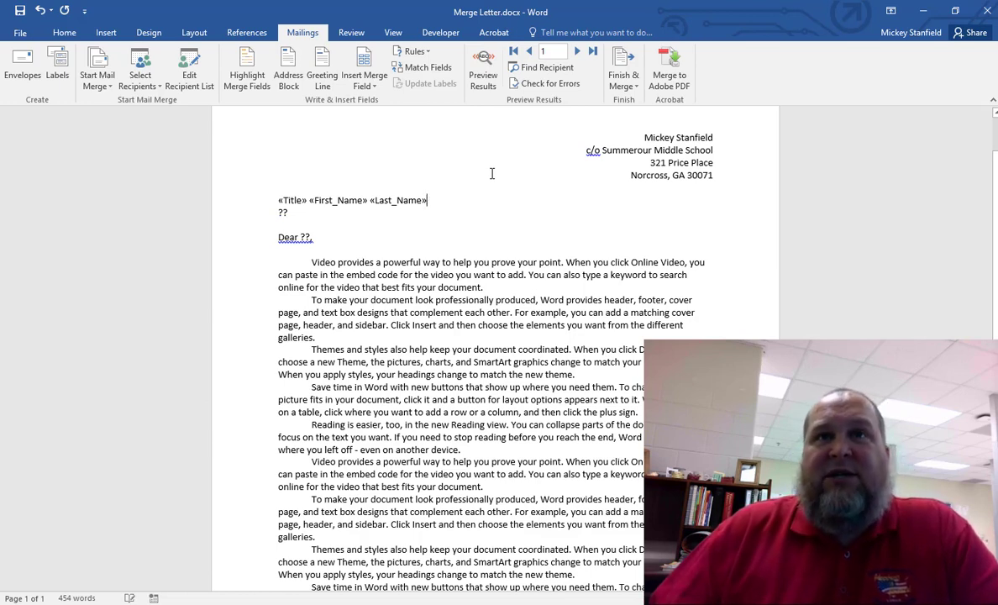
Add the Street merge field on a new line under the name fields and start another line below it
{"action": "key", "text": "Return"}
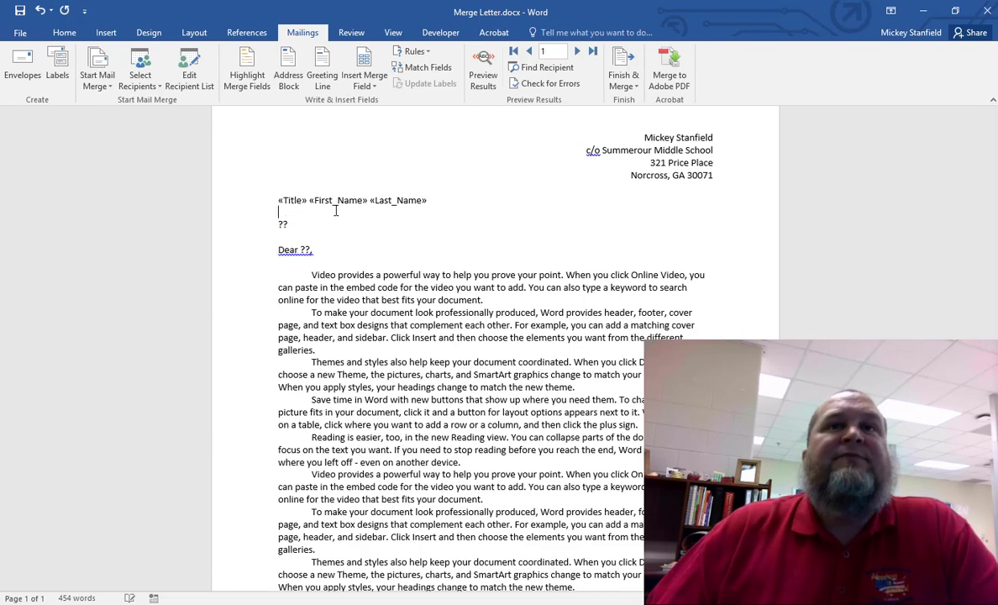
{"action": "left_click", "coordinate": [375, 87]}
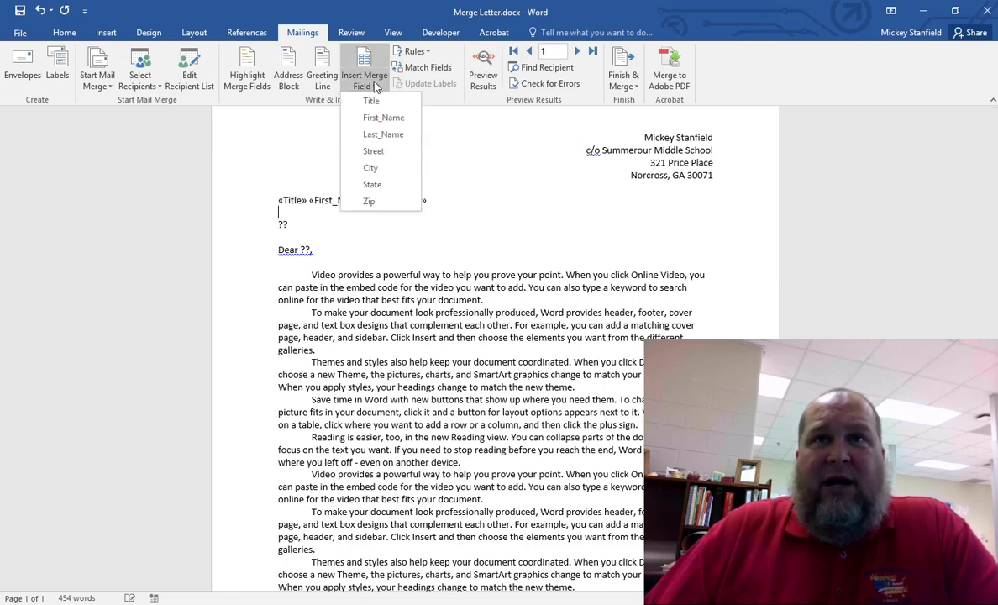
{"action": "left_click", "coordinate": [373, 151]}
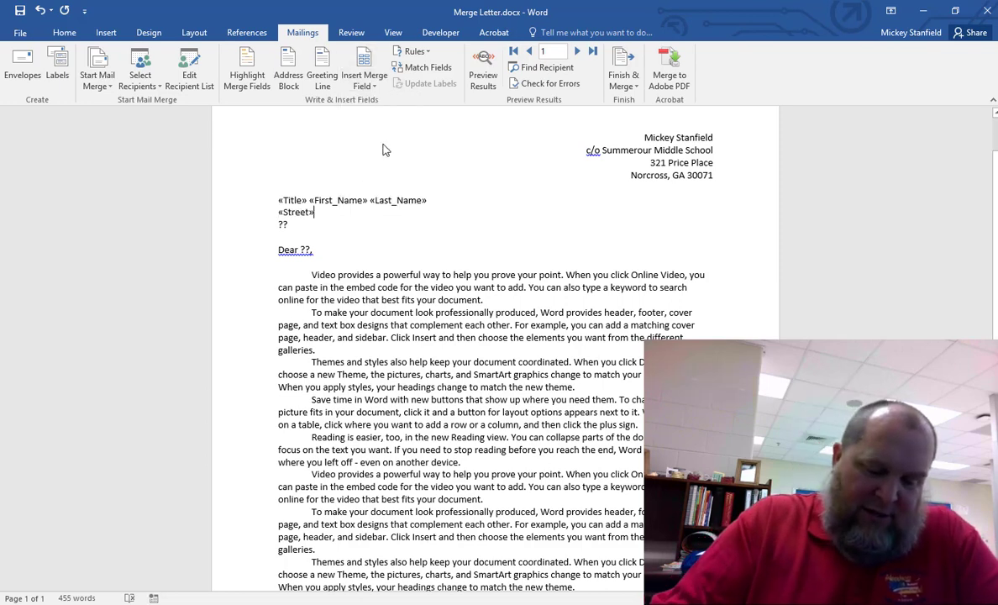
{"action": "type", "text": ","}
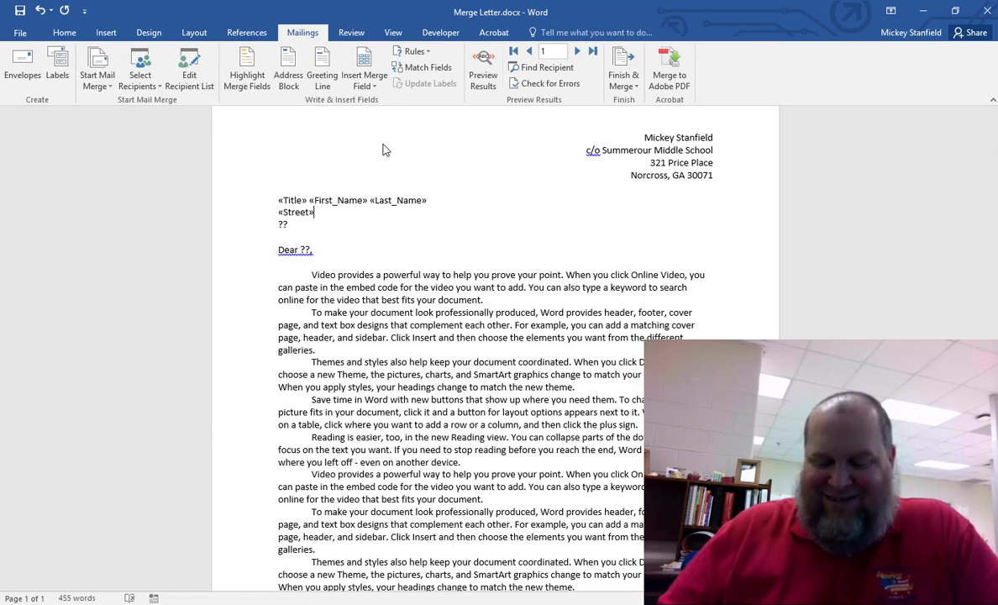
{"action": "key", "text": "Return"}
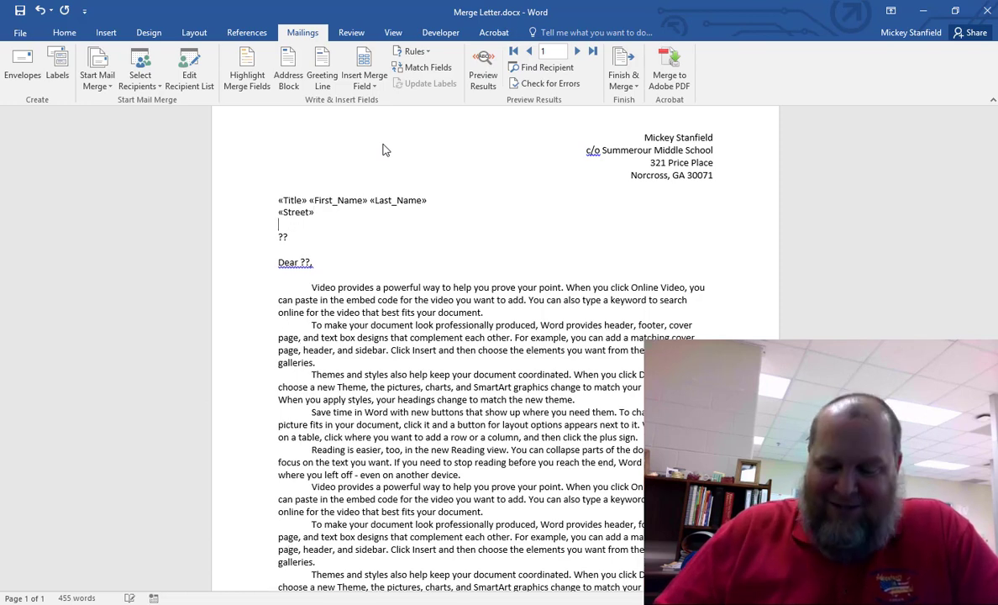
Replace the last address placeholder line with the City, State and Zip merge fields, with a comma and space after City and a space before Zip
{"action": "key", "text": "Delete"}
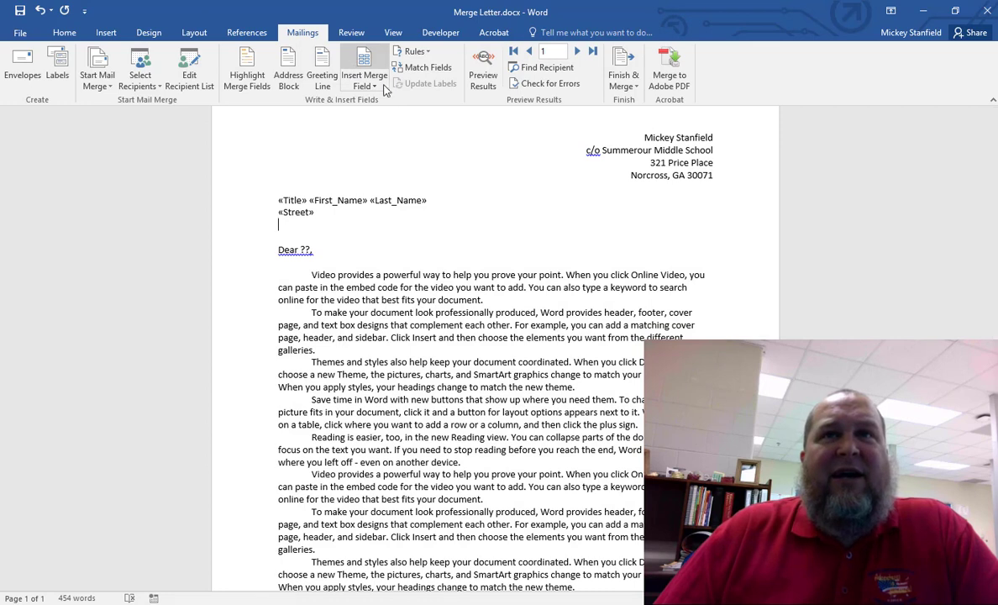
{"action": "left_click", "coordinate": [370, 89]}
{"action": "left_click", "coordinate": [397, 171]}
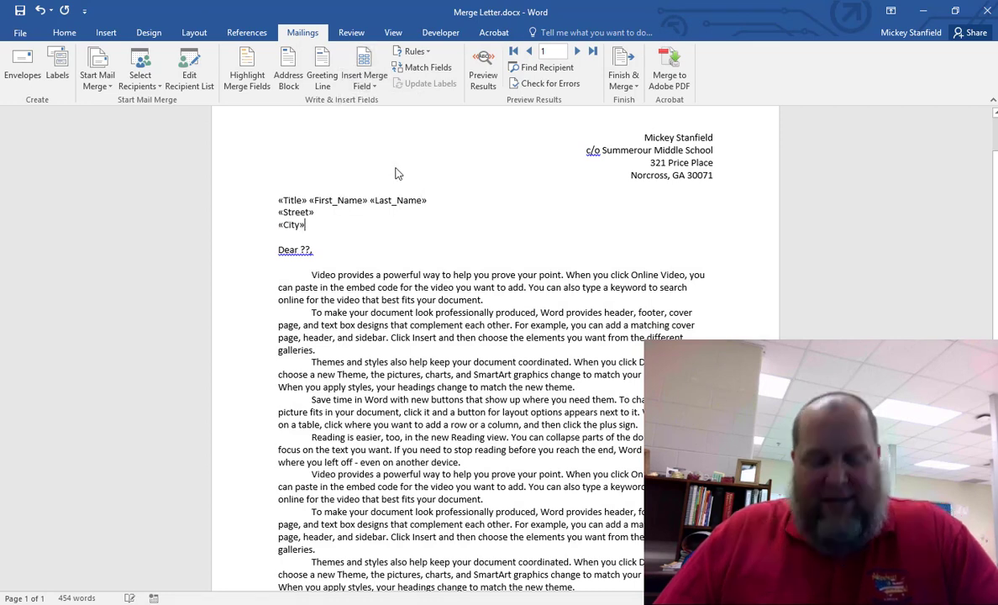
{"action": "type", "text": ","}
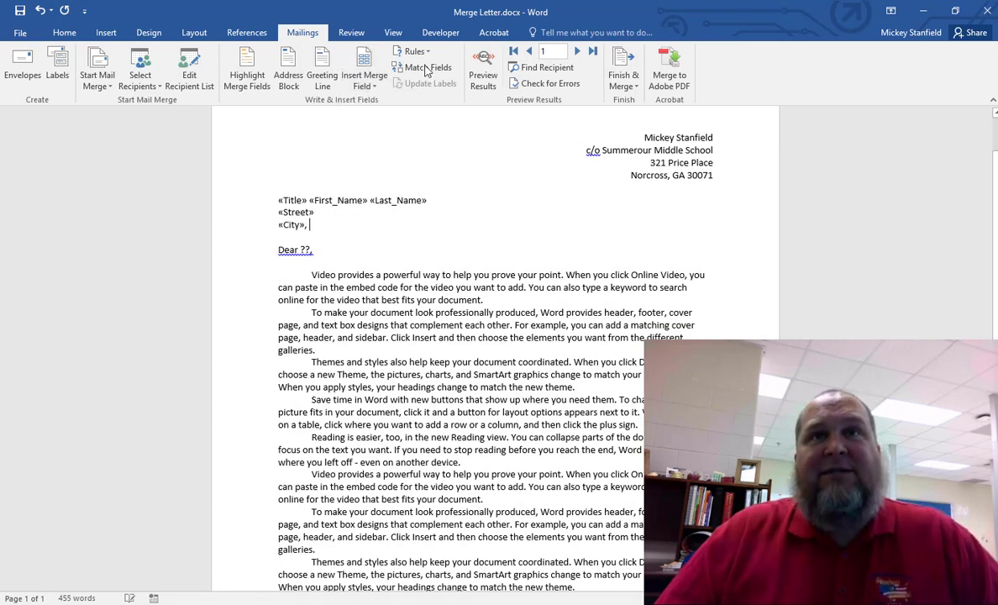
{"action": "left_click", "coordinate": [364, 81]}
{"action": "left_click", "coordinate": [369, 183]}
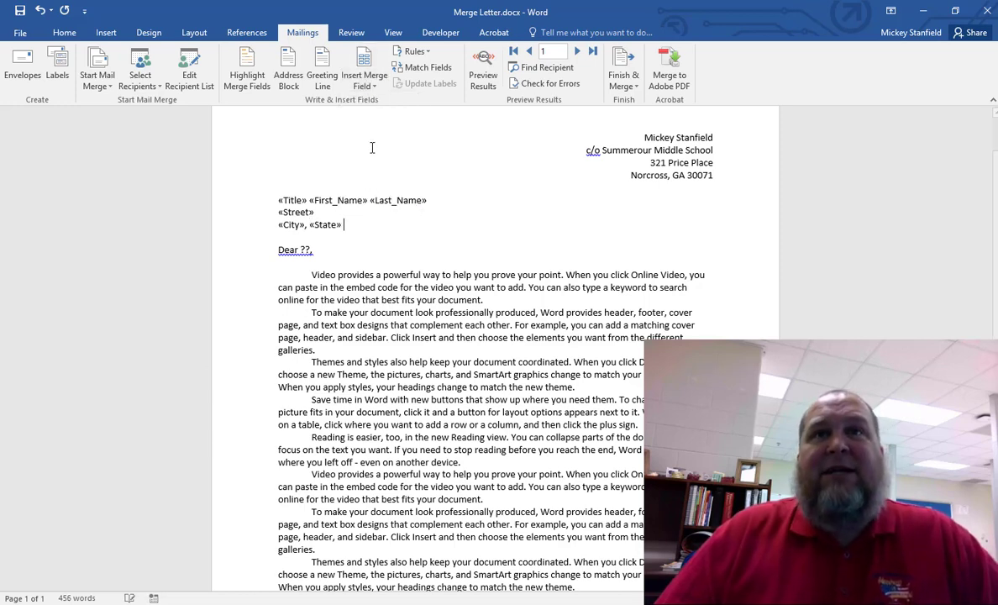
{"action": "left_click", "coordinate": [364, 81]}
{"action": "left_click", "coordinate": [370, 200]}
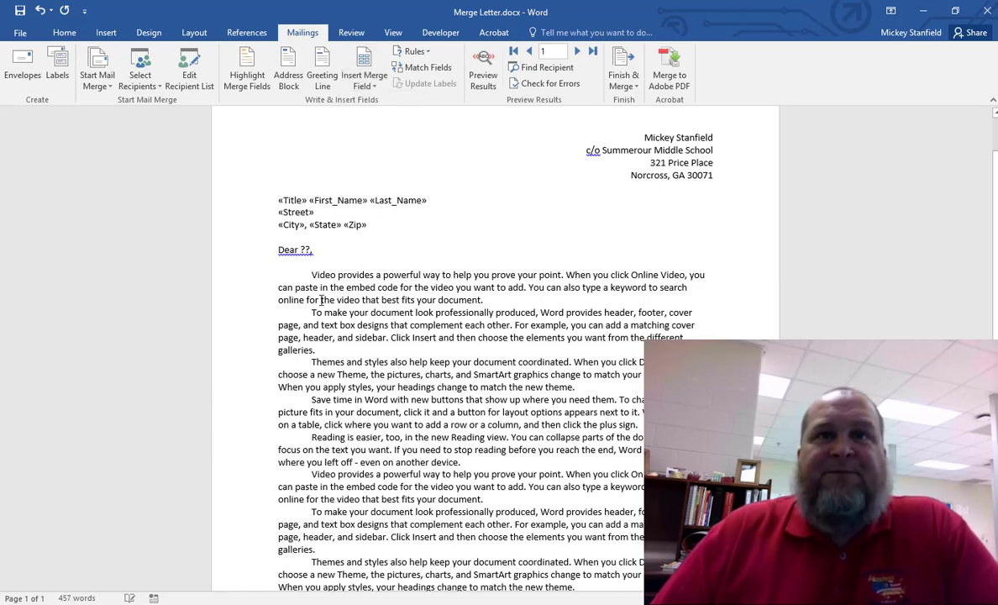
Replace the ?? placeholder in the Dear line with the Title and Last_Name merge fields, separated by a space
{"action": "double_click", "coordinate": [304, 249]}
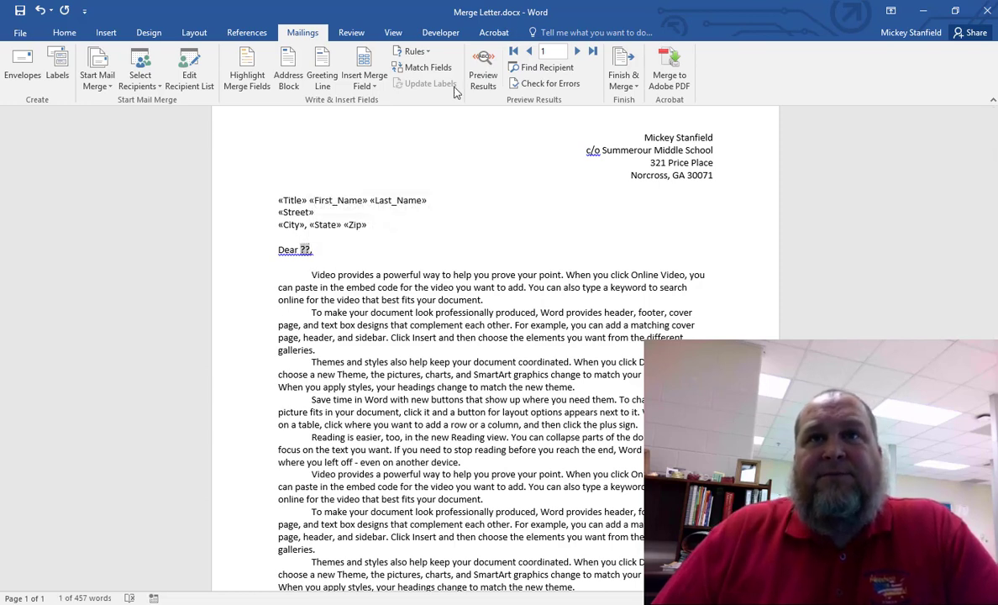
{"action": "left_click", "coordinate": [364, 80]}
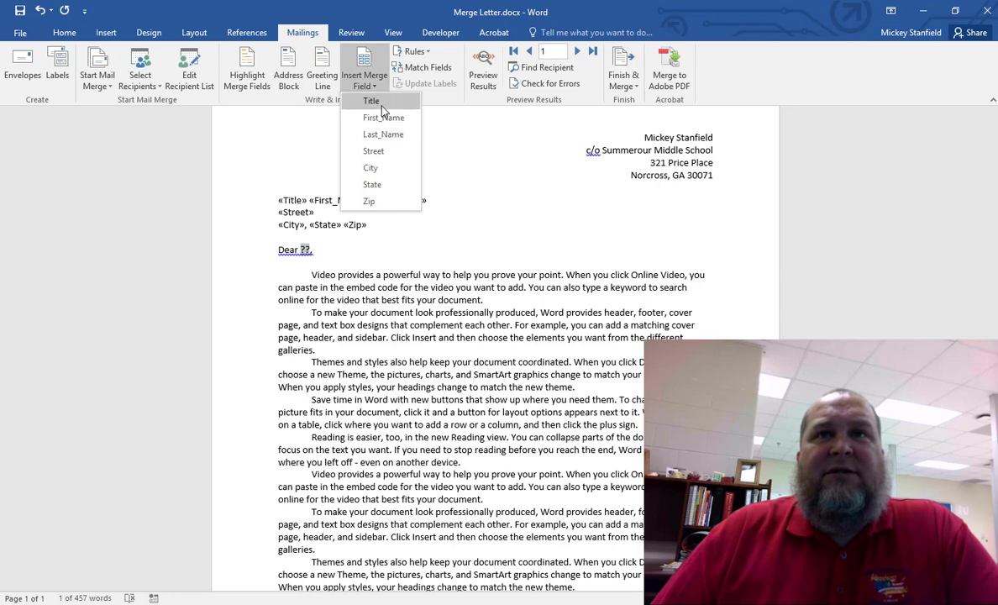
{"action": "left_click", "coordinate": [379, 103]}
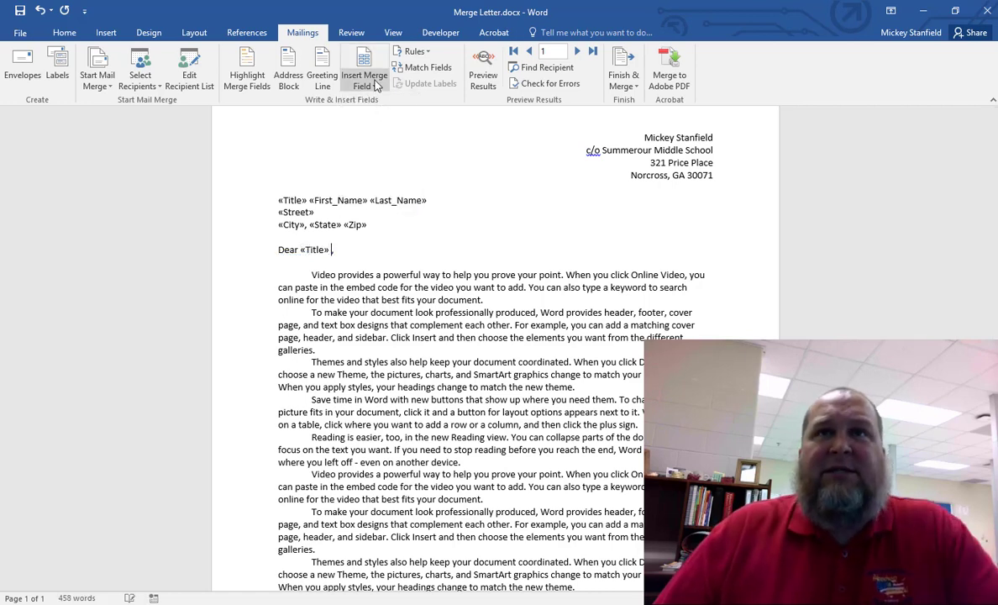
{"action": "left_click", "coordinate": [375, 84]}
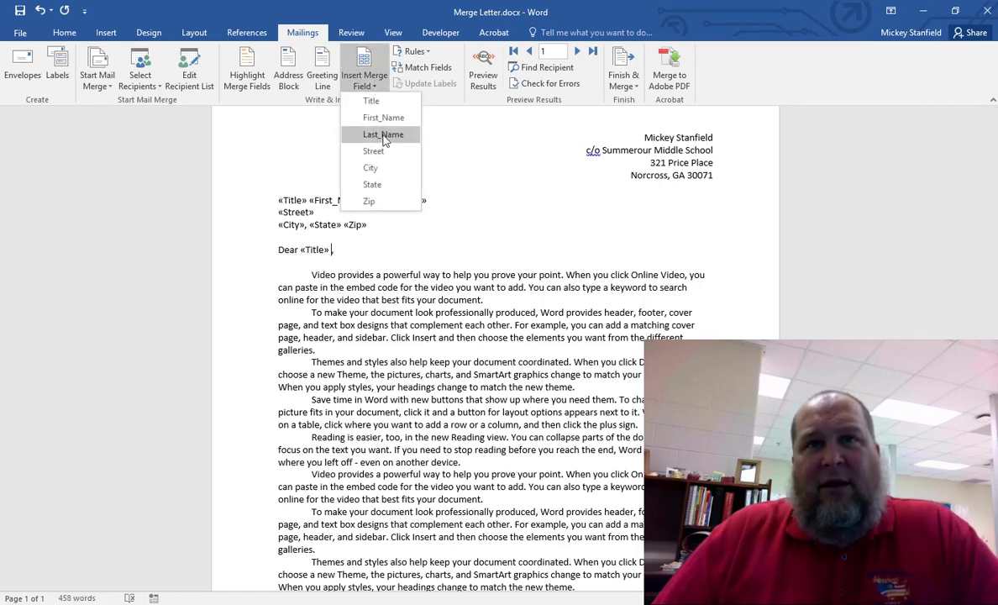
{"action": "left_click", "coordinate": [383, 136]}
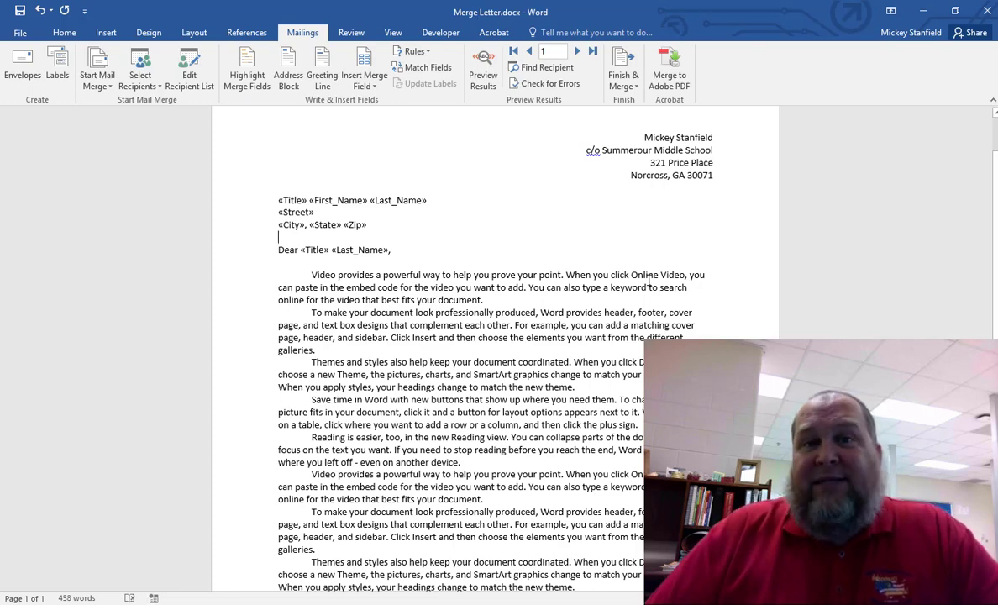
Preview the merged letters for records 1 through 9, return to record 1 and show the merge fields again
{"action": "scroll", "coordinate": [607, 299], "scroll_direction": "down", "scroll_amount": 6}
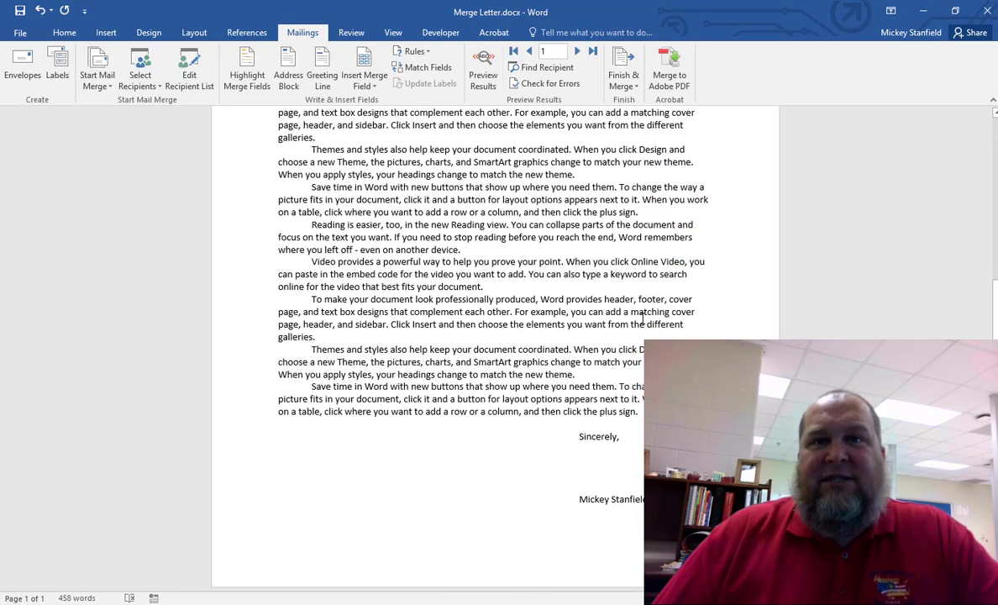
{"action": "scroll", "coordinate": [610, 357], "scroll_direction": "up", "scroll_amount": 7}
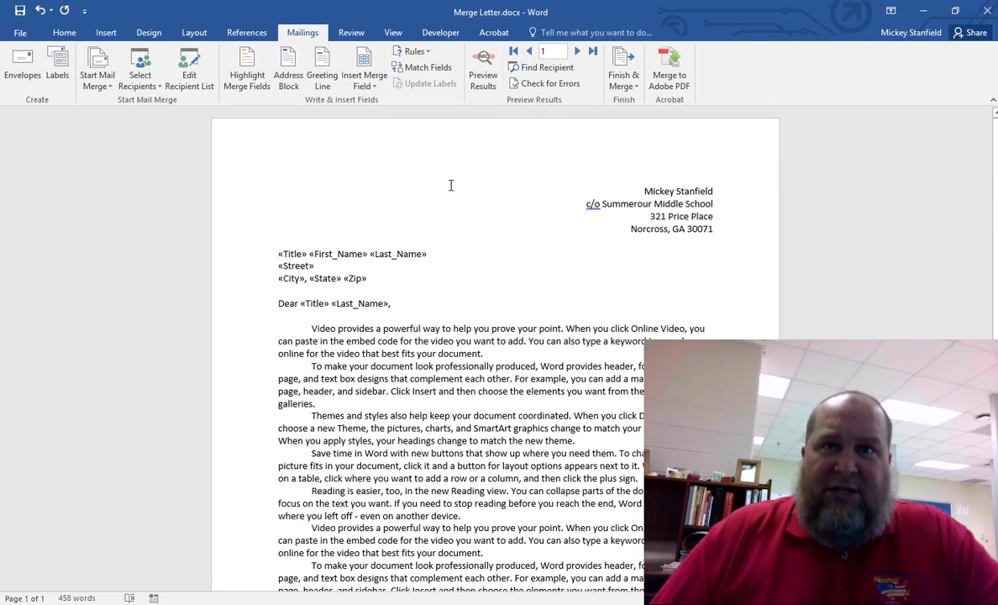
{"action": "left_click", "coordinate": [485, 77]}
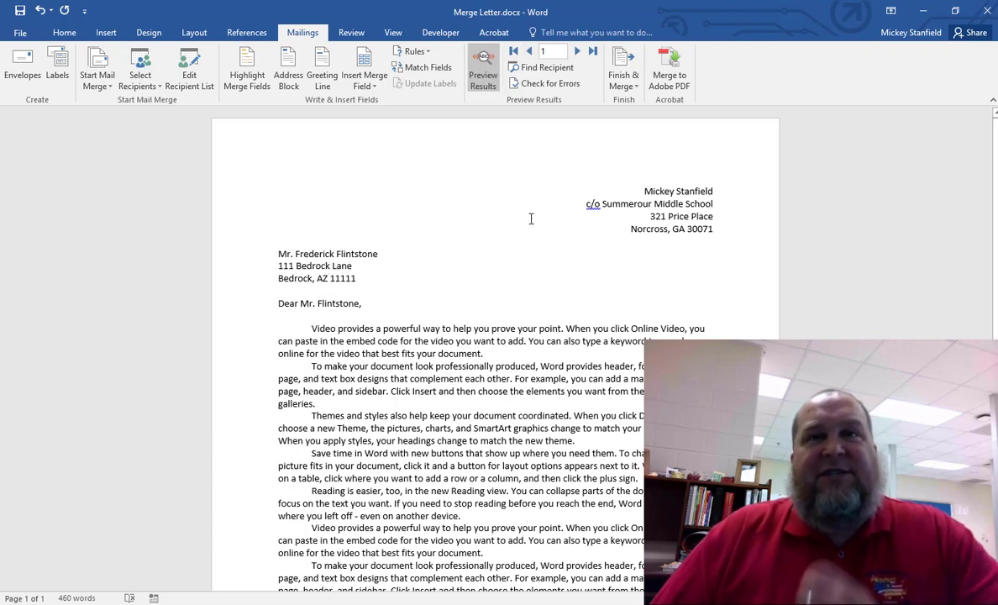
{"action": "left_click", "coordinate": [577, 52]}
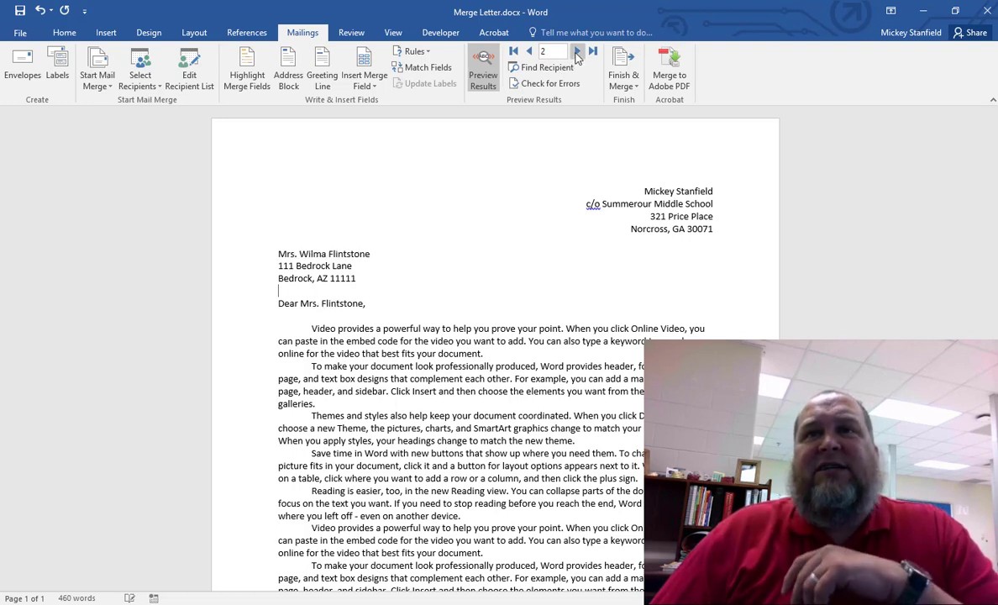
{"action": "left_click", "coordinate": [577, 52]}
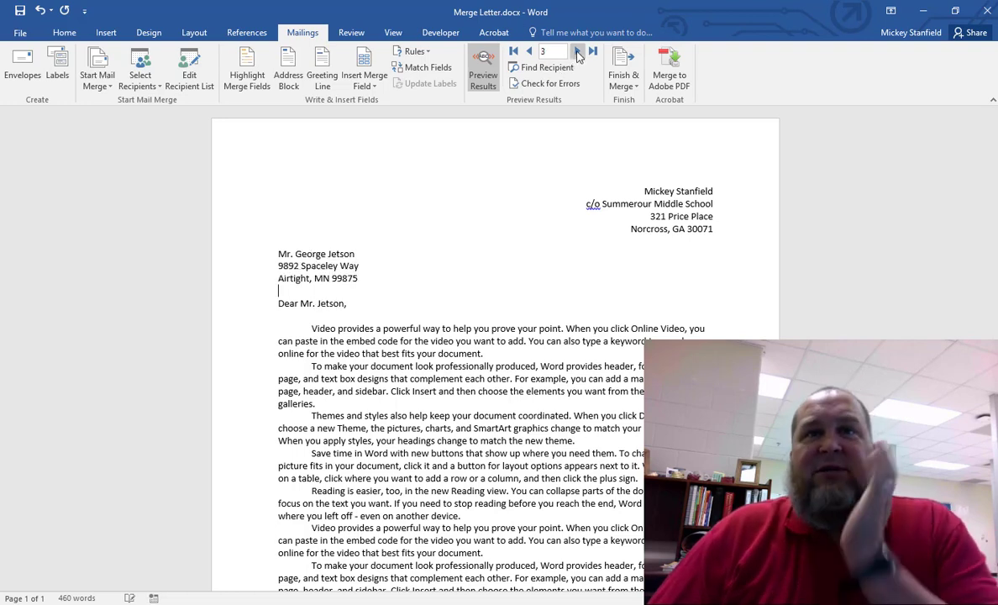
{"action": "left_click", "coordinate": [576, 52]}
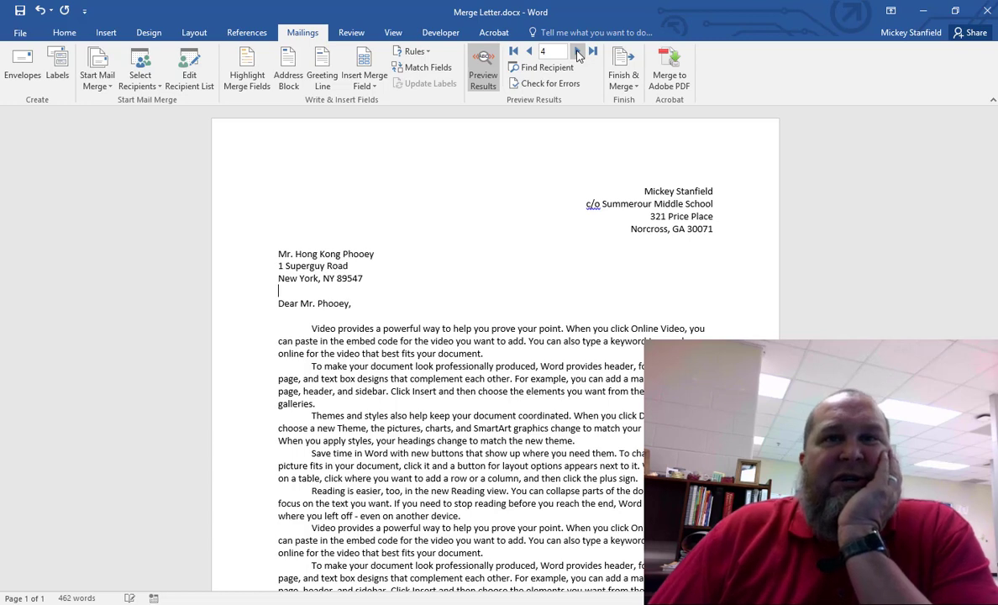
{"action": "left_click", "coordinate": [577, 52]}
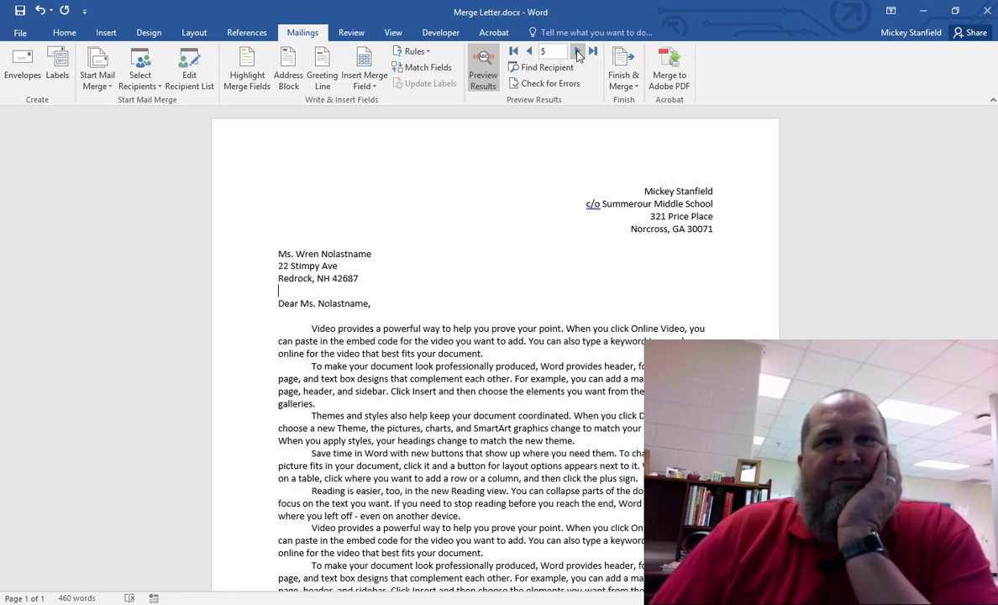
{"action": "left_click", "coordinate": [577, 52]}
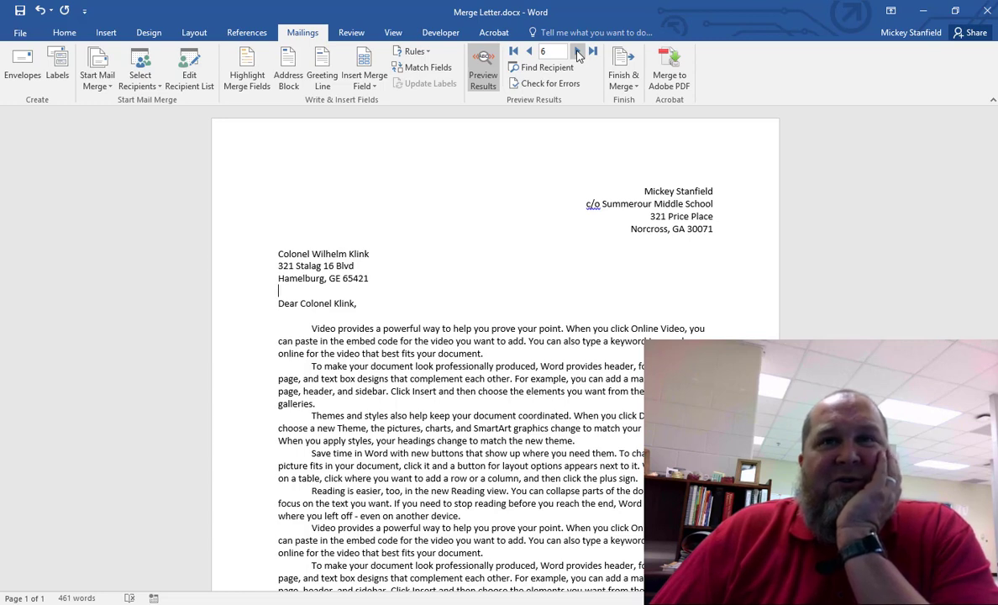
{"action": "left_click", "coordinate": [577, 52]}
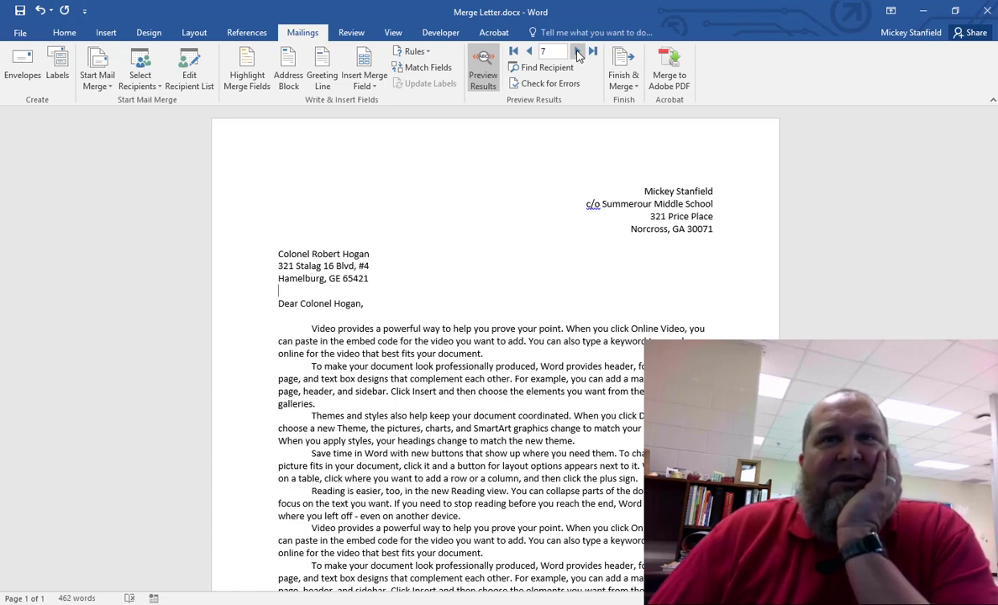
{"action": "left_click", "coordinate": [577, 52]}
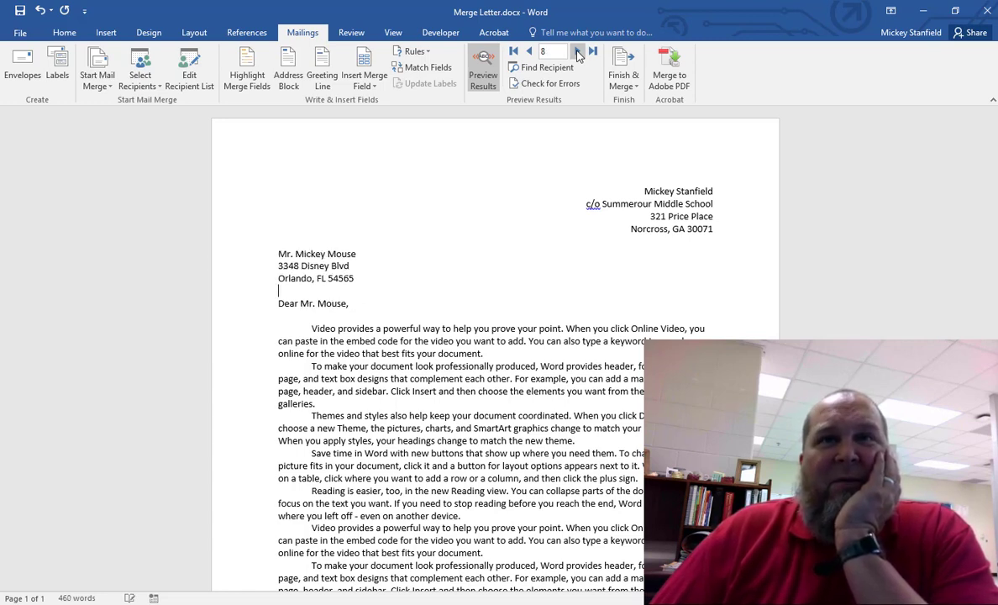
{"action": "left_click", "coordinate": [577, 52]}
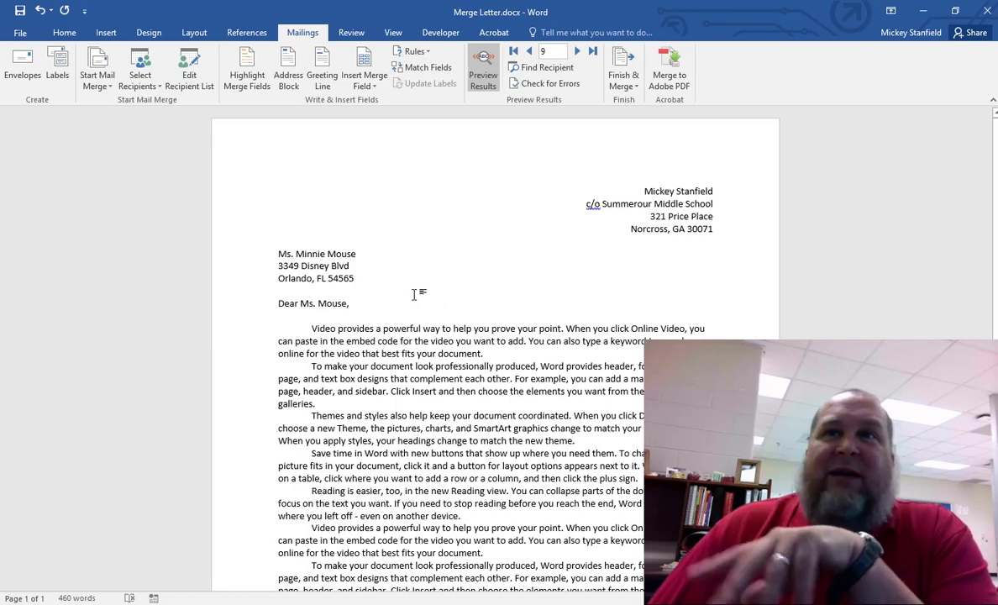
{"action": "left_click", "coordinate": [514, 51]}
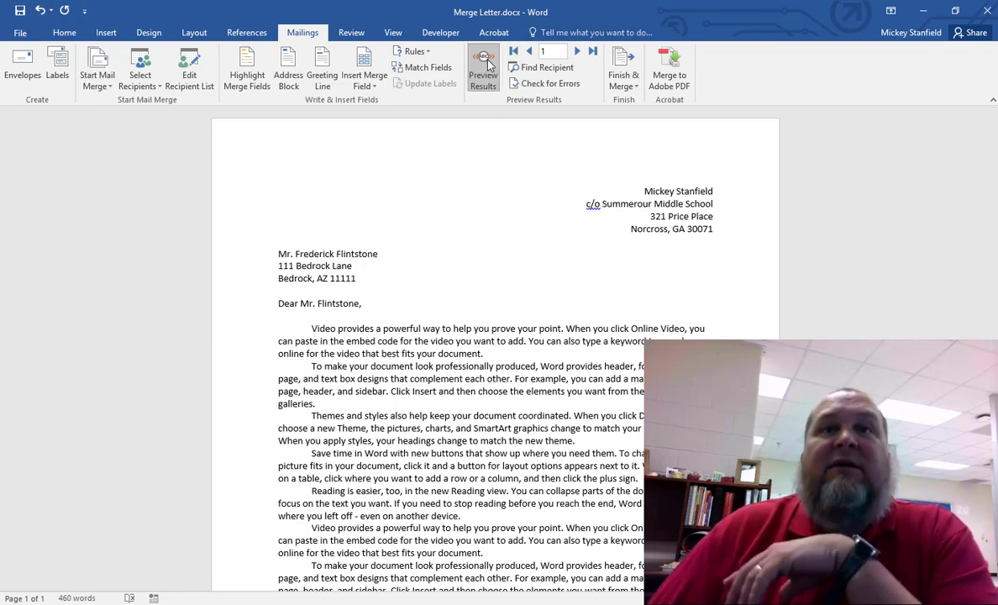
{"action": "left_click", "coordinate": [486, 65]}
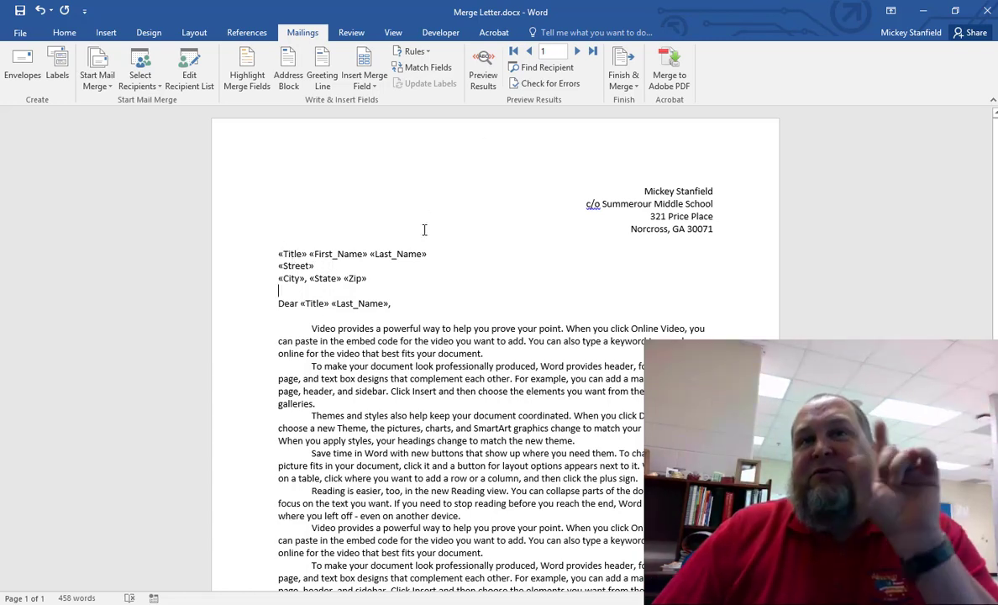
Merge the letter to the printer for record 3 only and print it on LSTC BW (M402-01-147)
{"action": "left_click", "coordinate": [626, 83]}
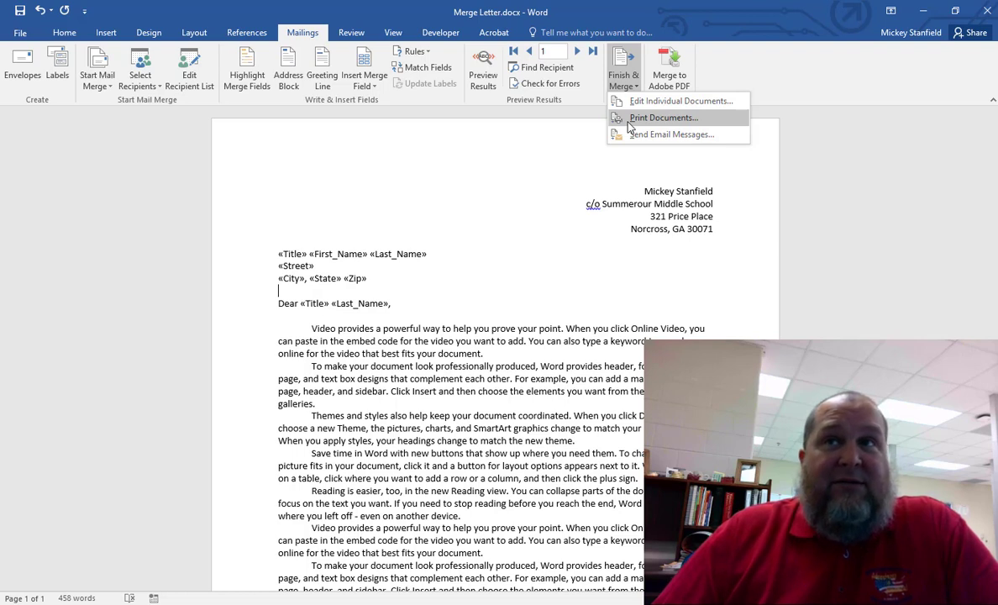
{"action": "left_click", "coordinate": [759, 71]}
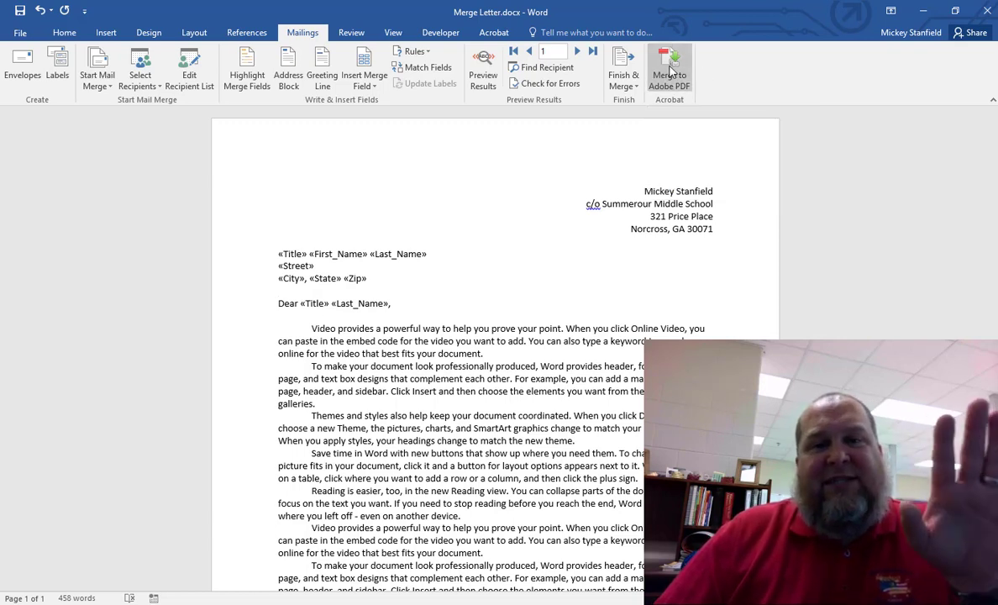
{"action": "left_click", "coordinate": [623, 80]}
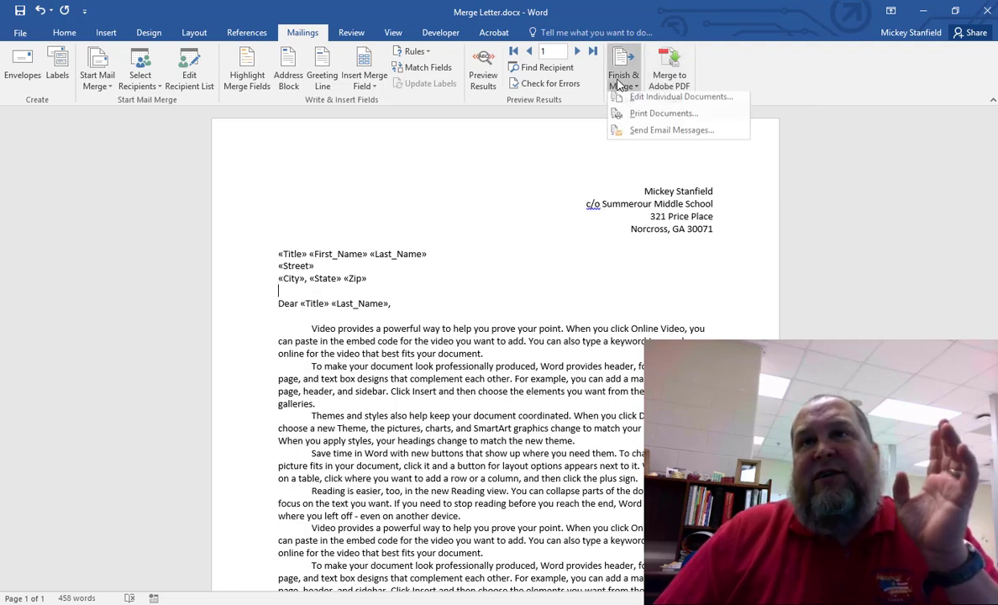
{"action": "left_click", "coordinate": [641, 120]}
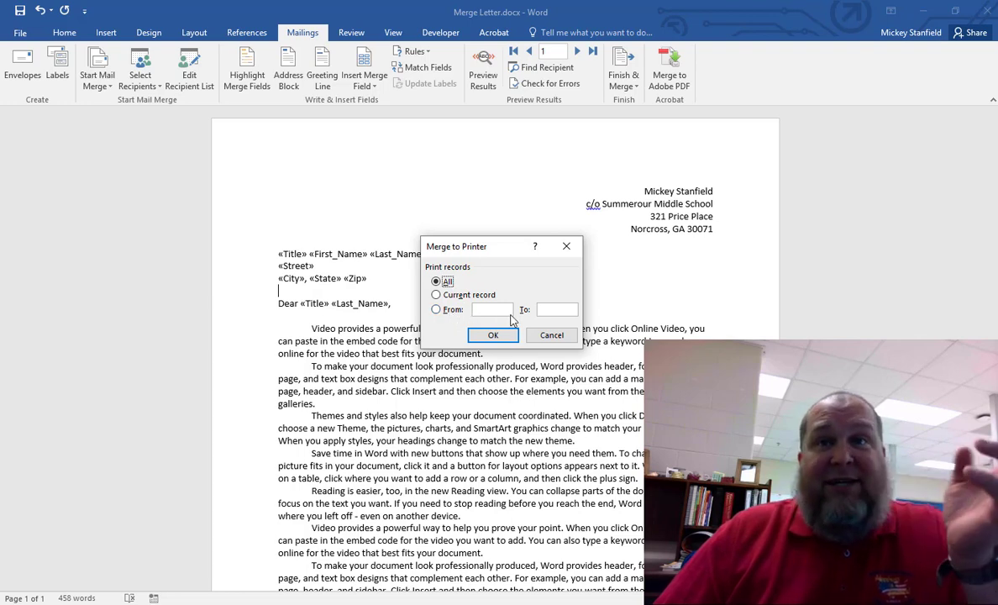
{"action": "left_click", "coordinate": [446, 310]}
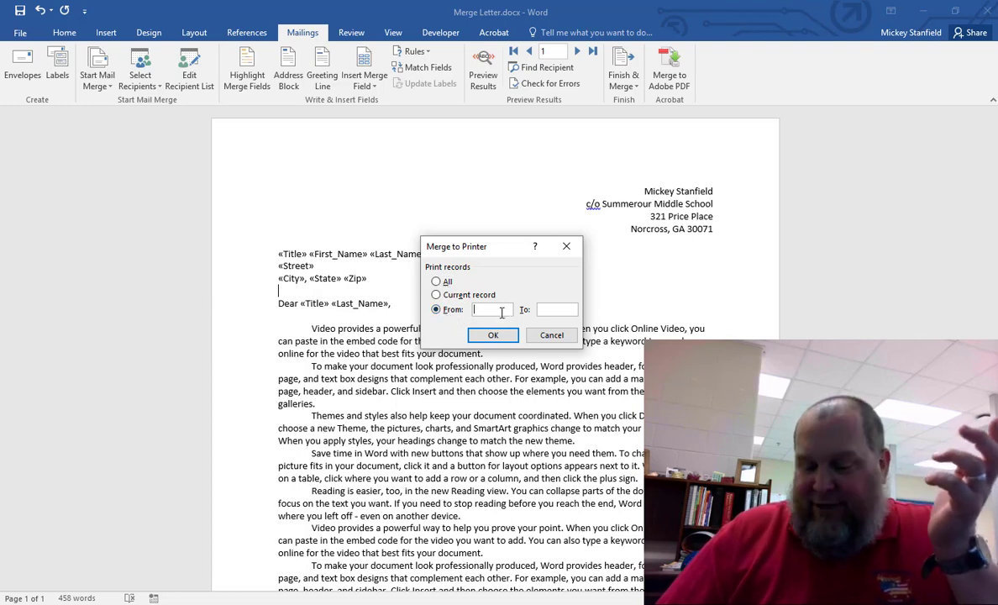
{"action": "type", "text": "3"}
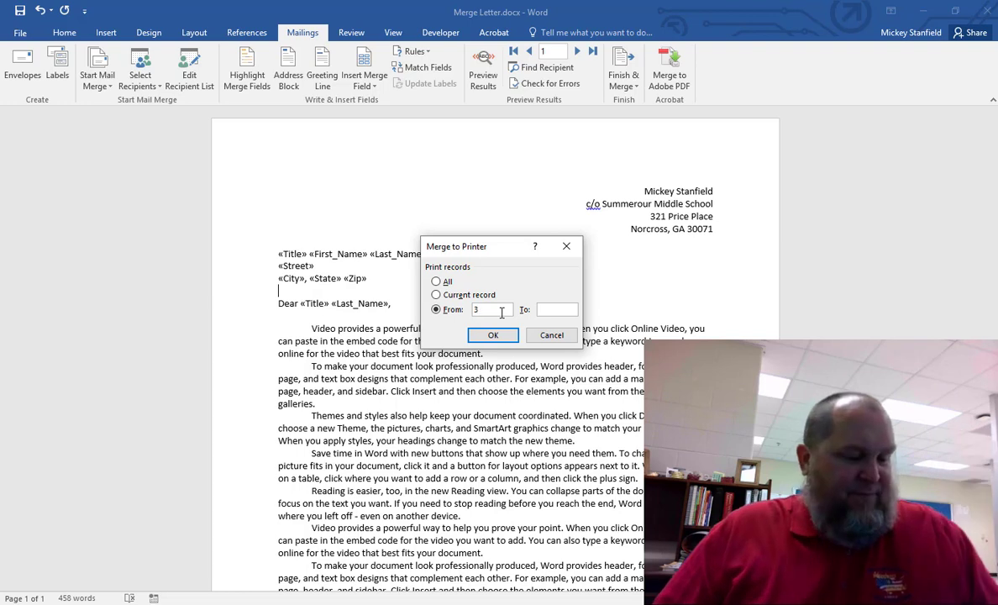
{"action": "type", "text": "3"}
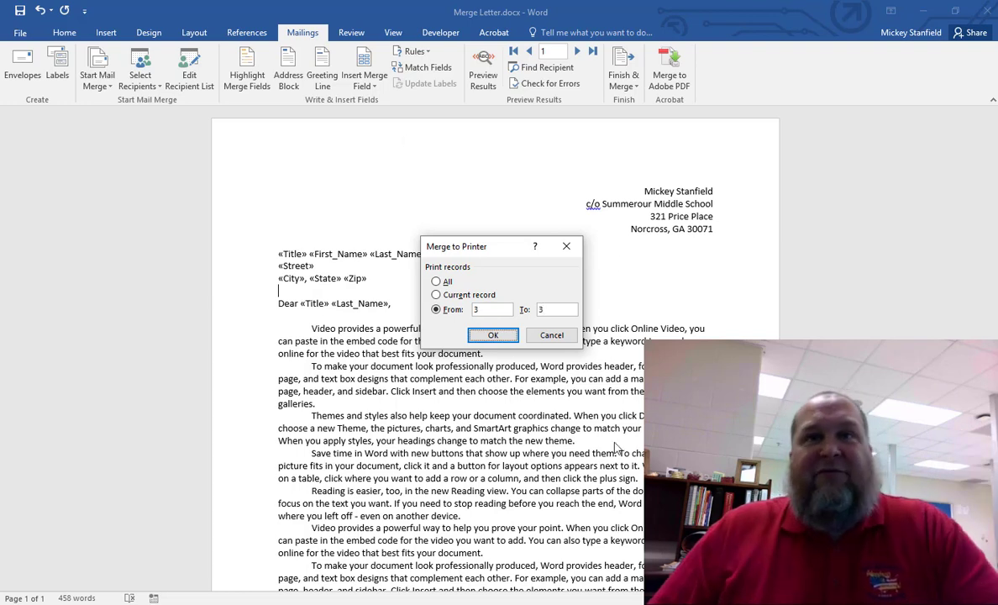
{"action": "left_click", "coordinate": [493, 335]}
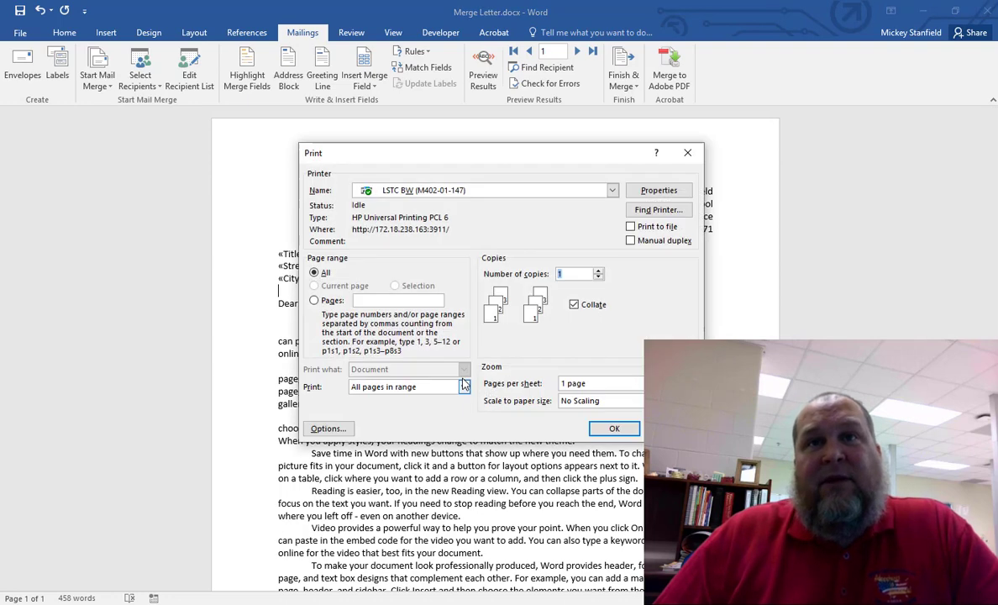
{"action": "left_click", "coordinate": [521, 193]}
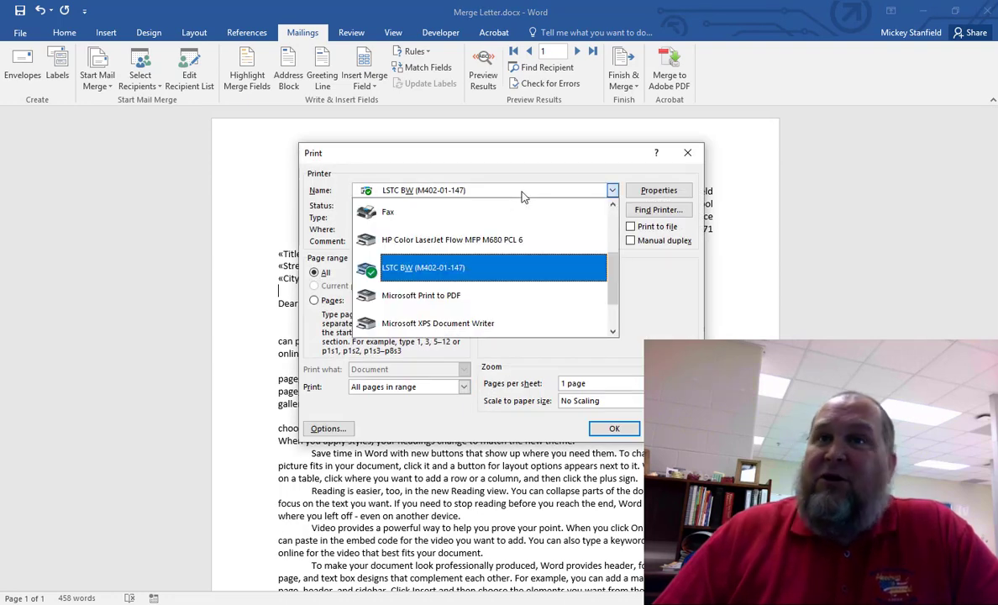
{"action": "left_click", "coordinate": [521, 193]}
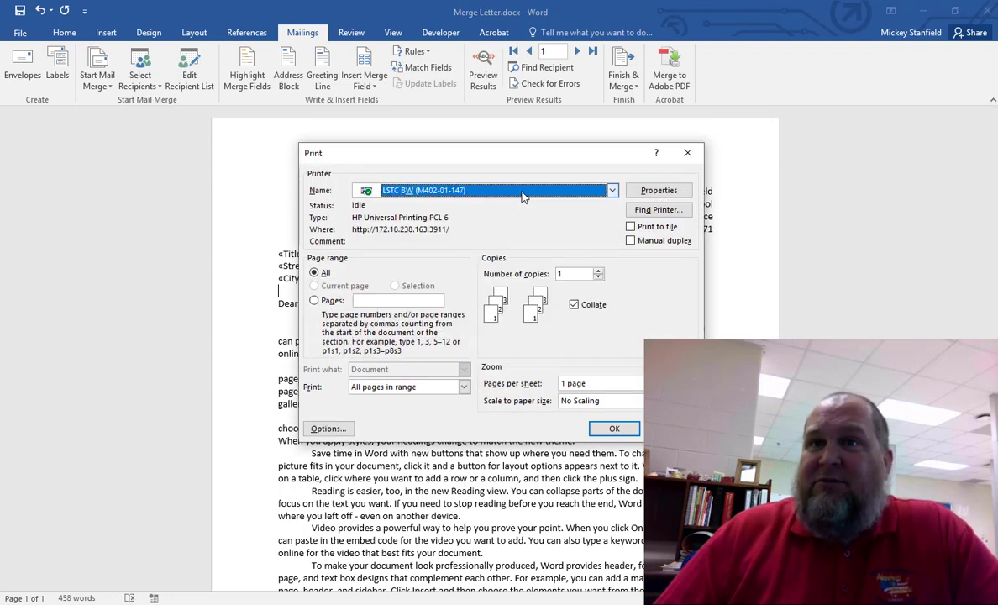
{"action": "left_click", "coordinate": [613, 429]}
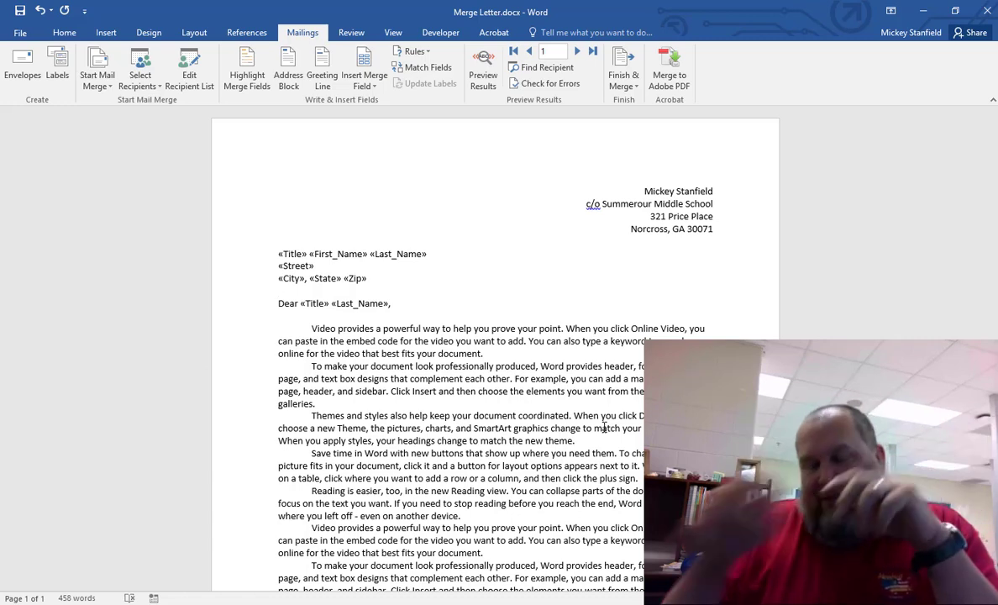
Edit the recipient list to exclude the recipient from Redrock, NH from the merge
{"action": "left_click", "coordinate": [188, 84]}
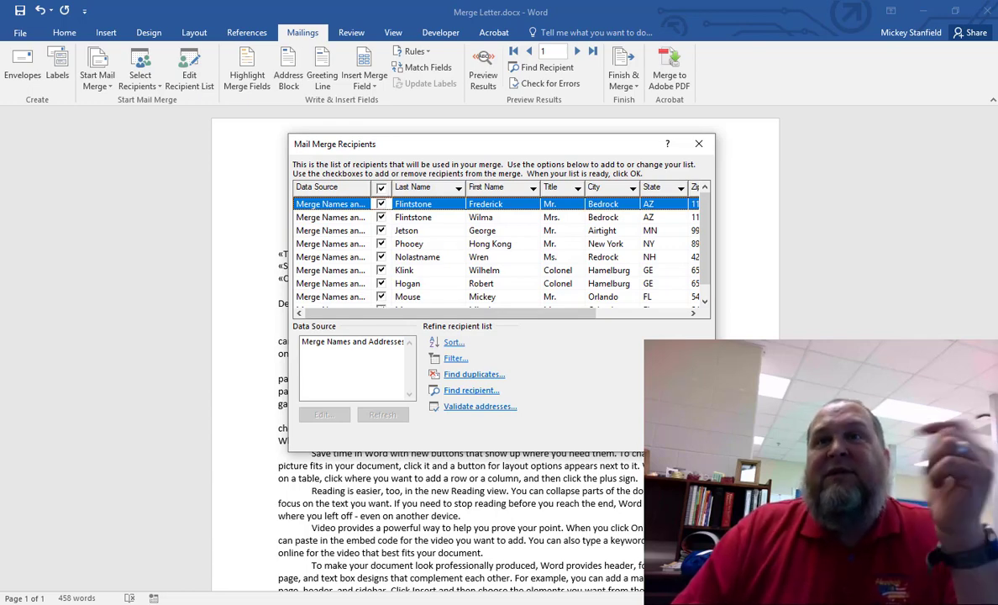
{"action": "left_click", "coordinate": [381, 257]}
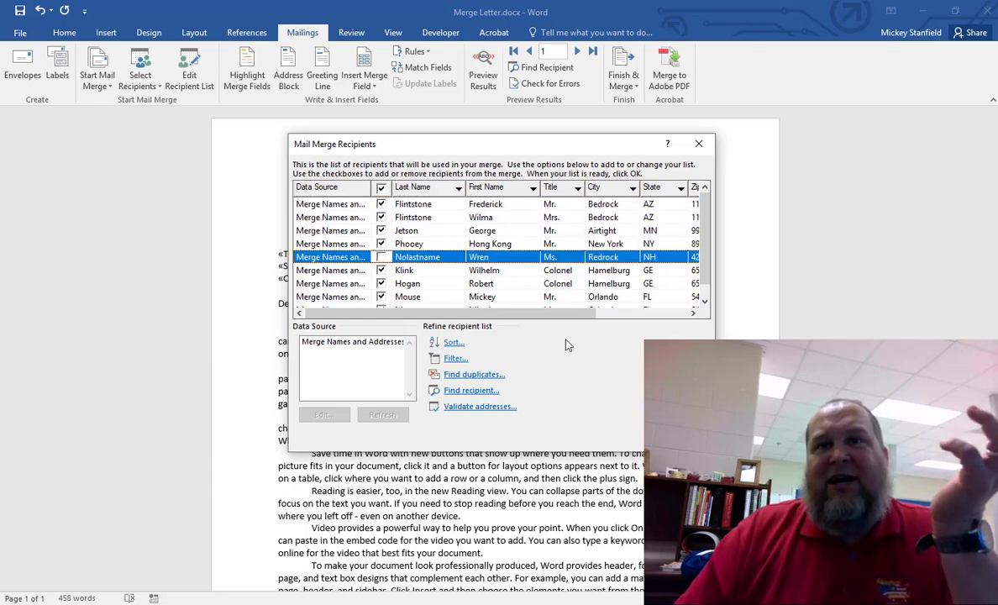
{"action": "left_click", "coordinate": [682, 436]}
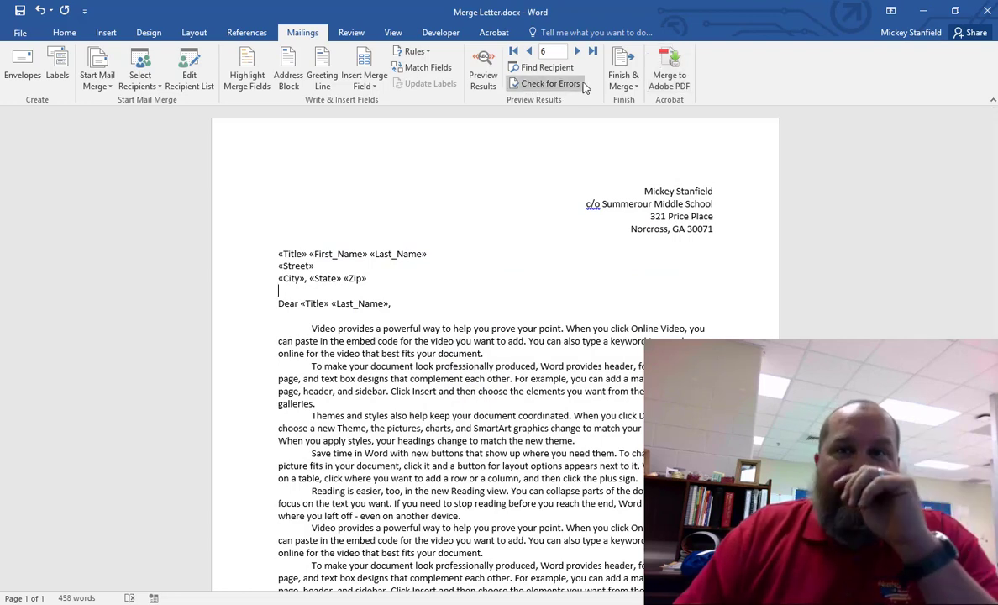
{"action": "left_click", "coordinate": [141, 84]}
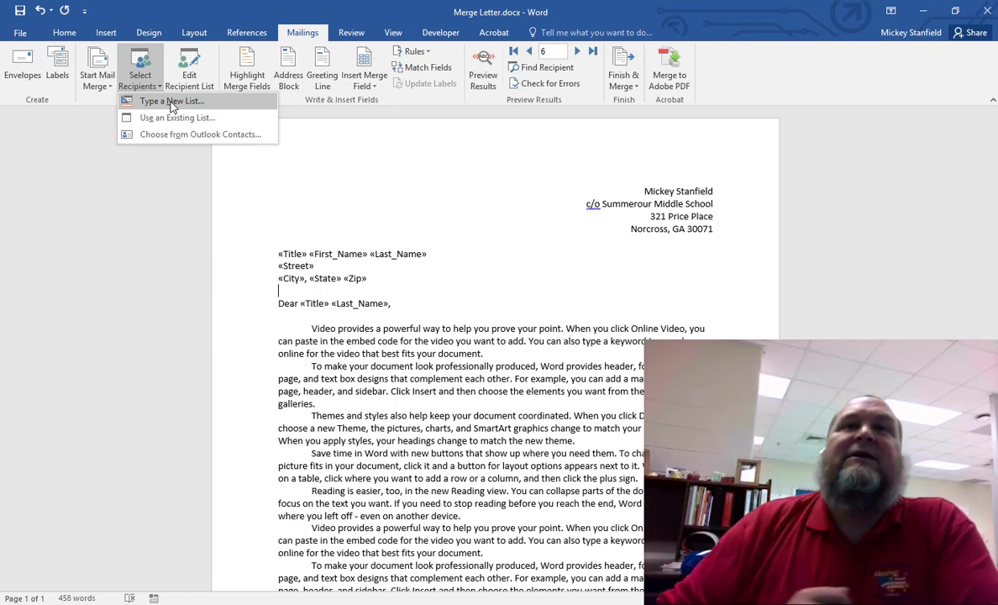
{"action": "left_click", "coordinate": [309, 39]}
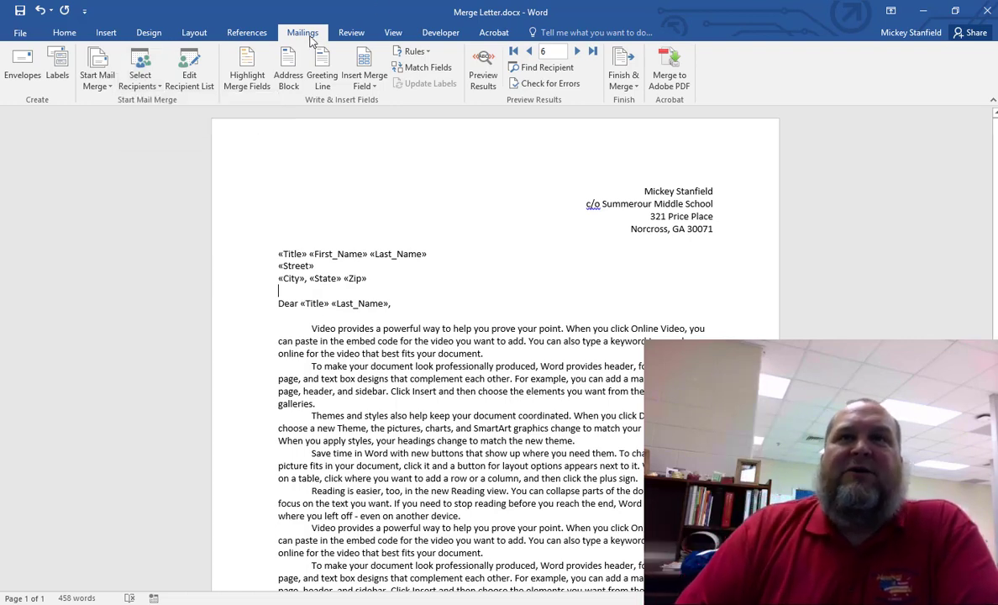